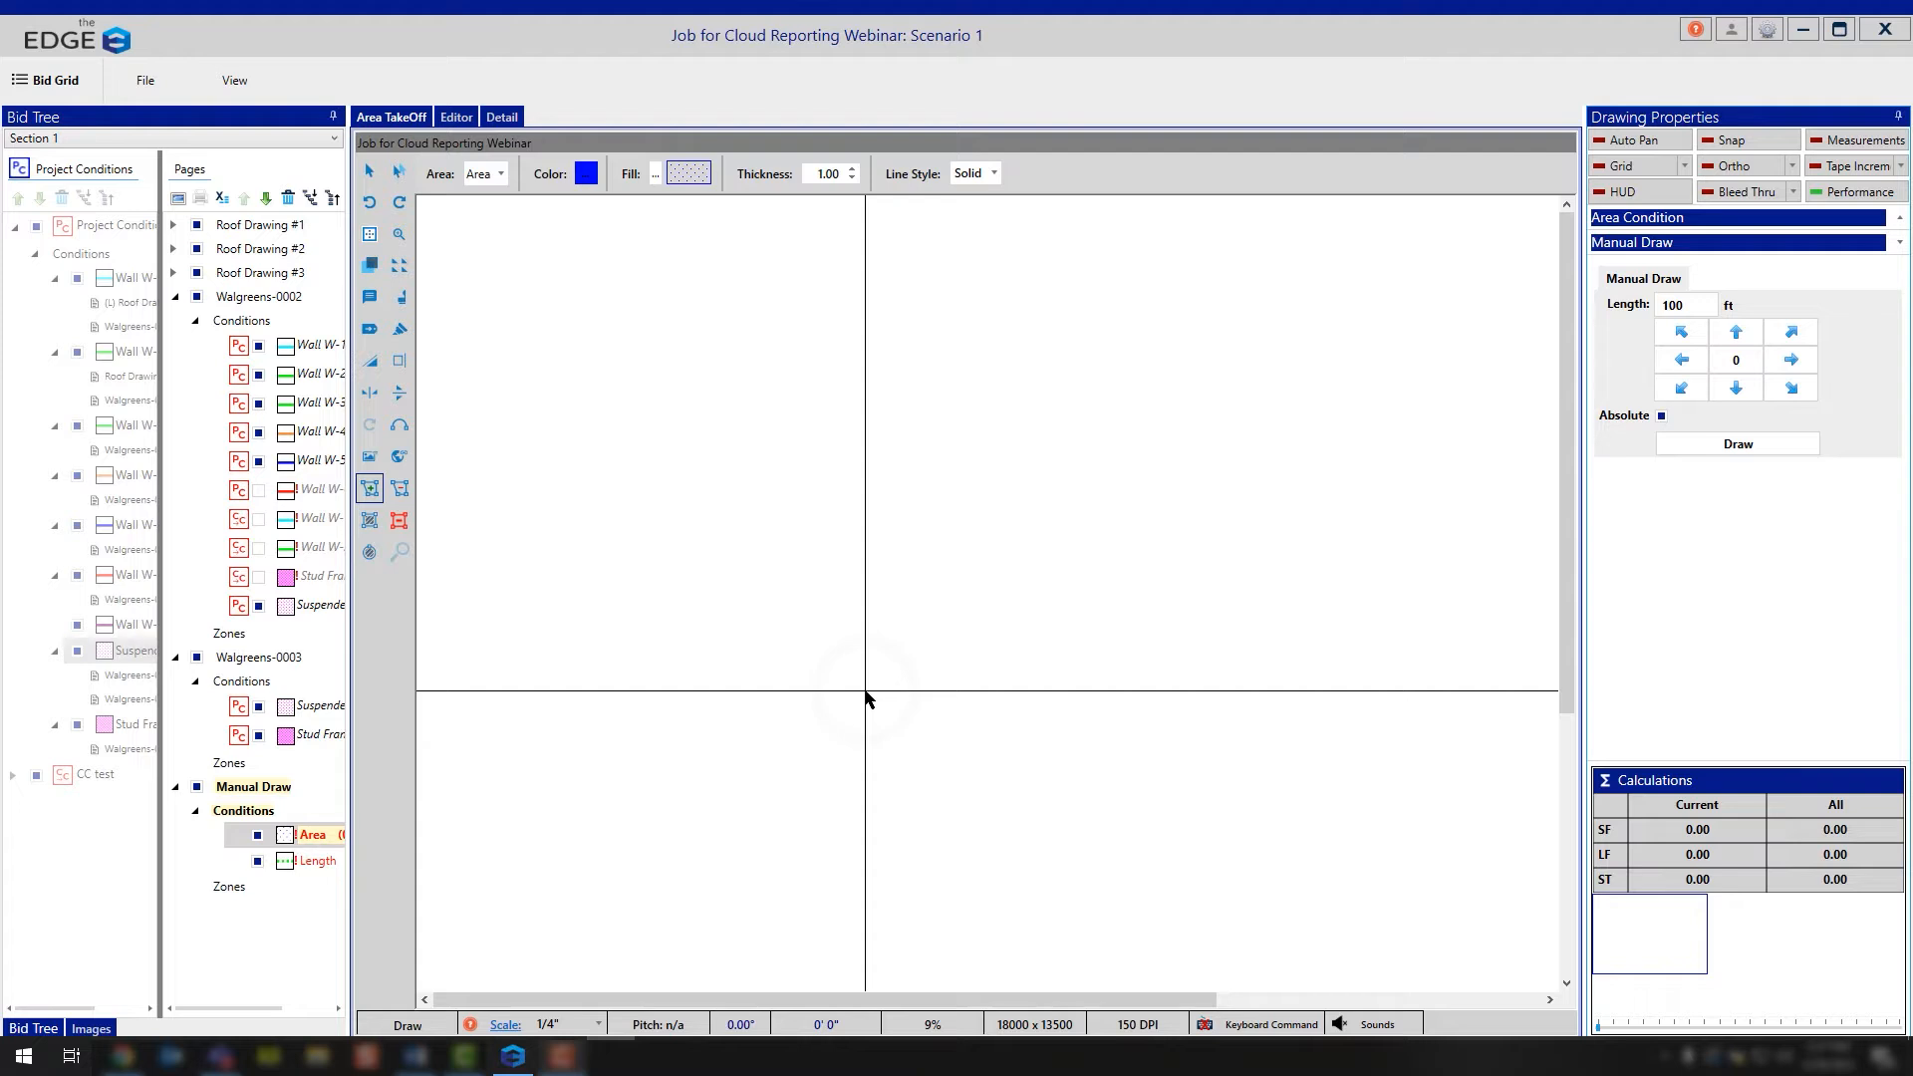
# Step: Set the scale of the Manual Draw page to 1/4"
pyautogui.click(502, 1025)
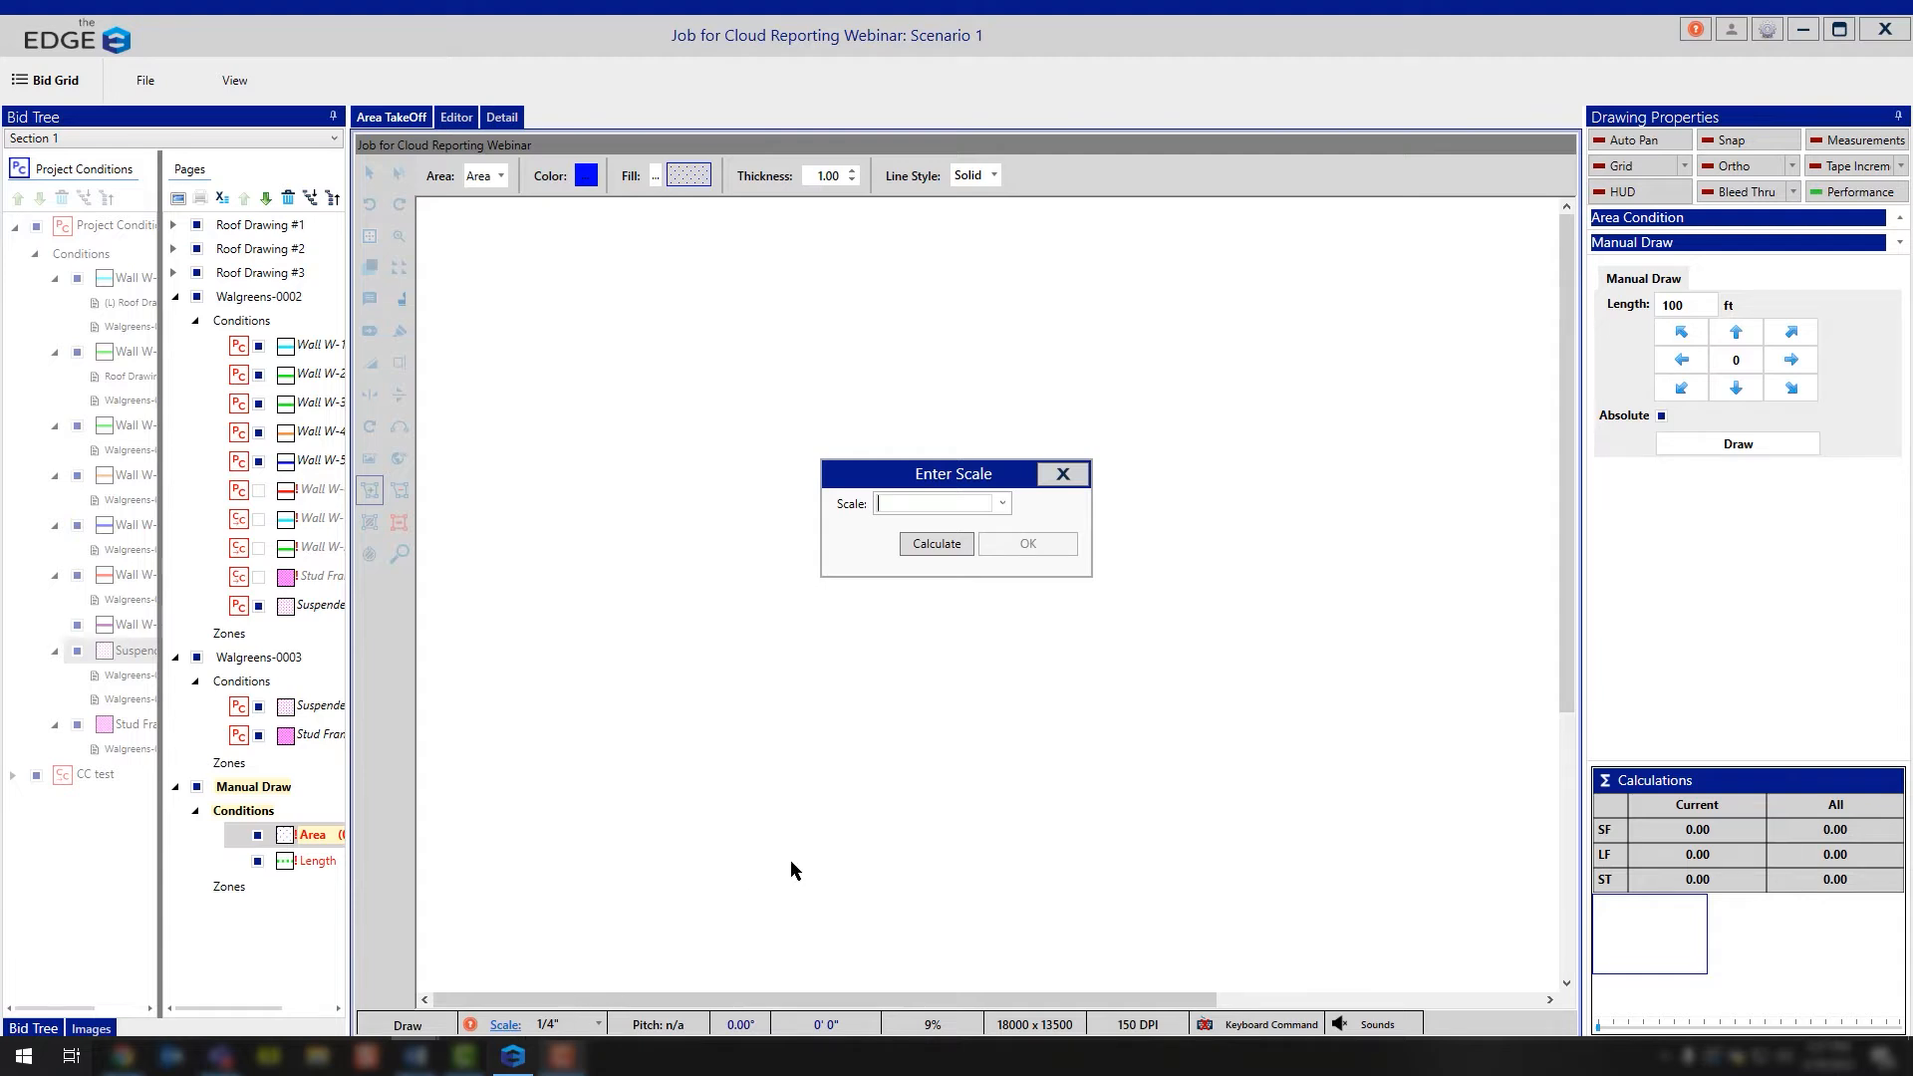
pyautogui.click(1004, 503)
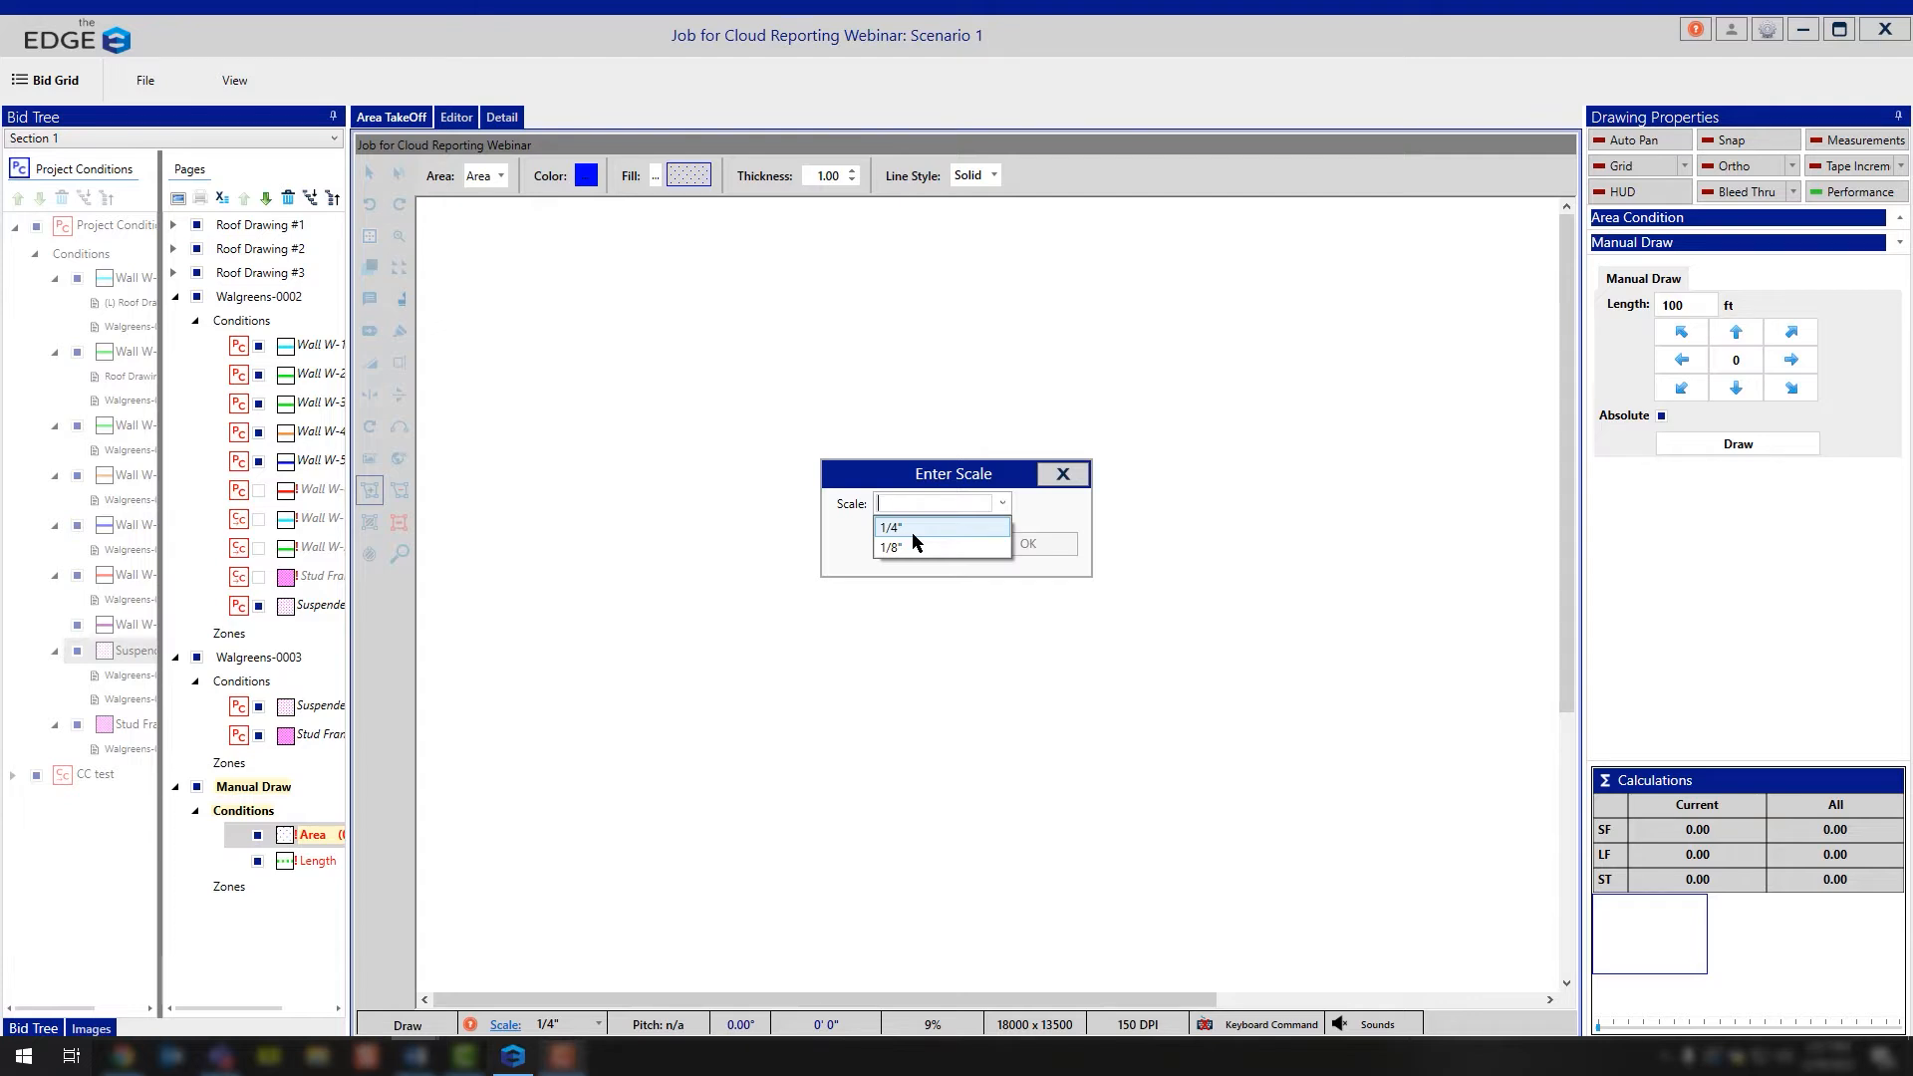
pyautogui.click(912, 529)
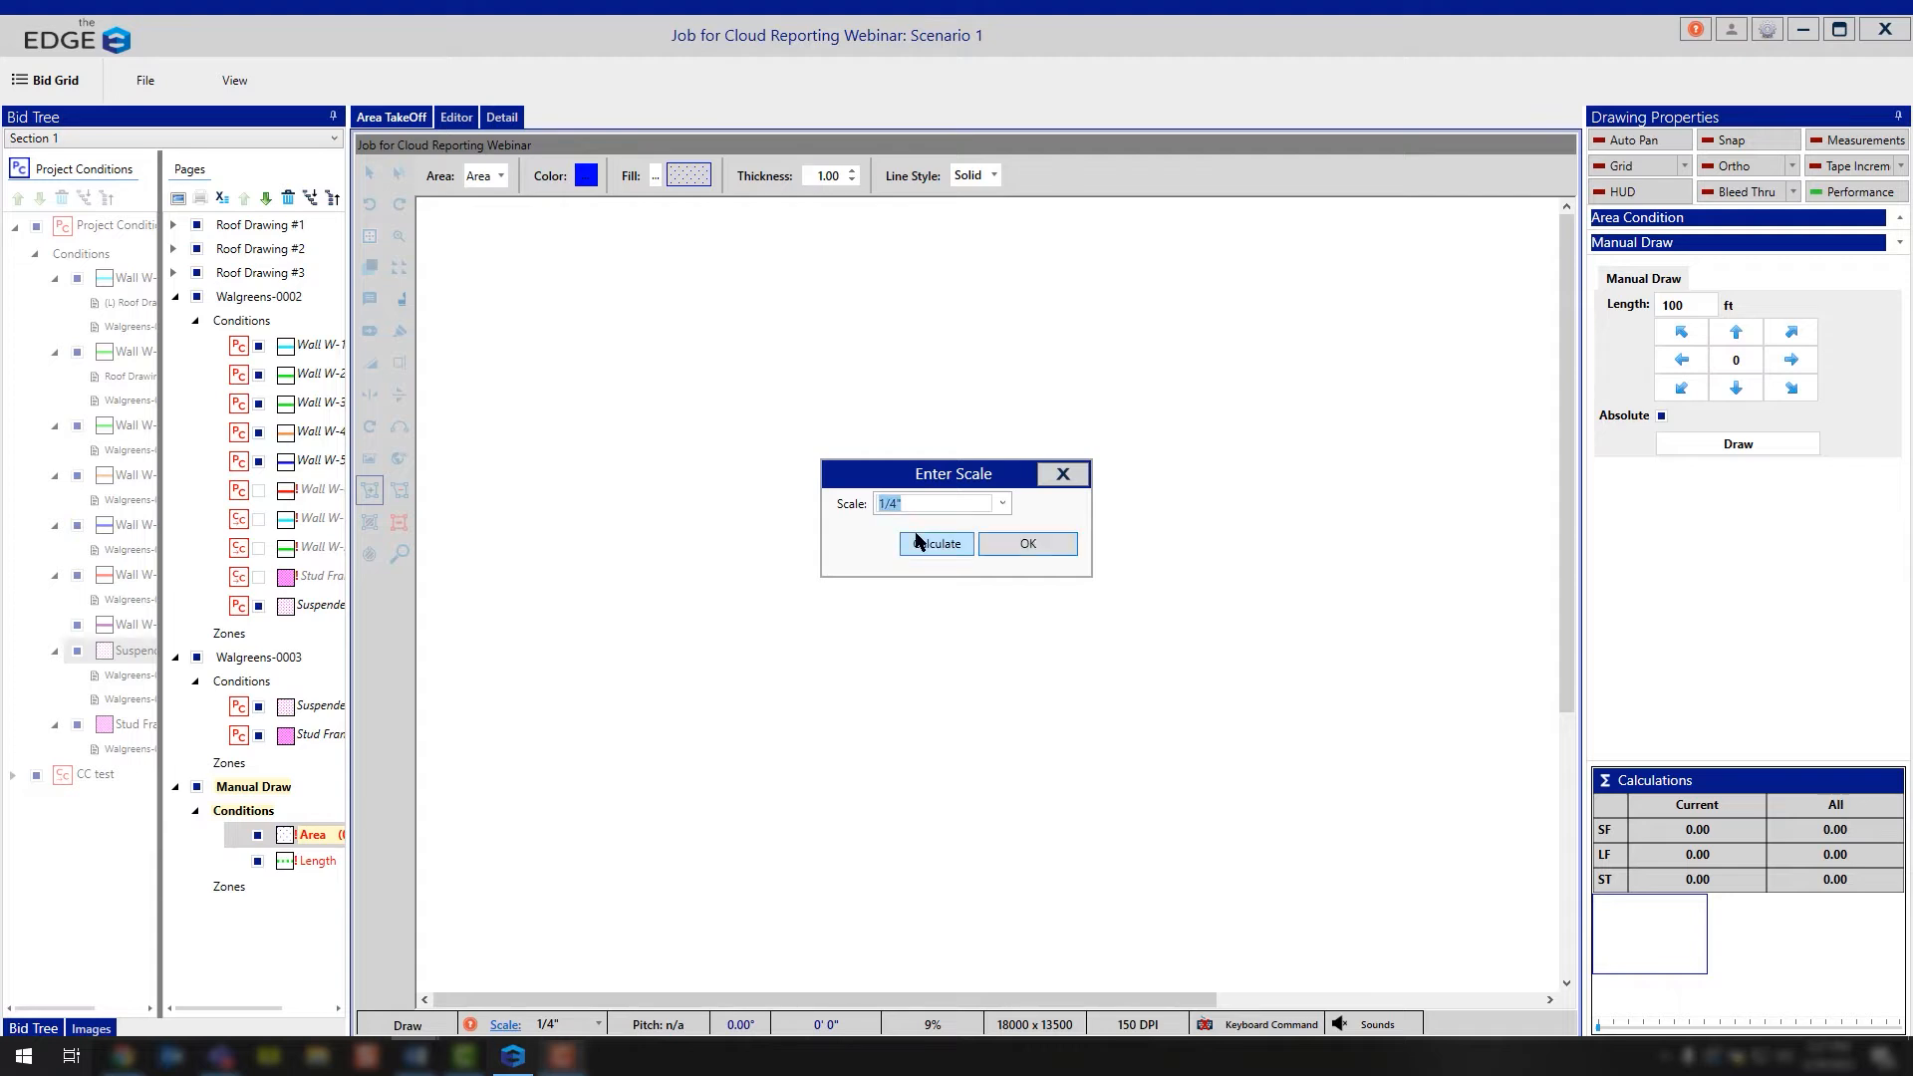
pyautogui.click(1028, 543)
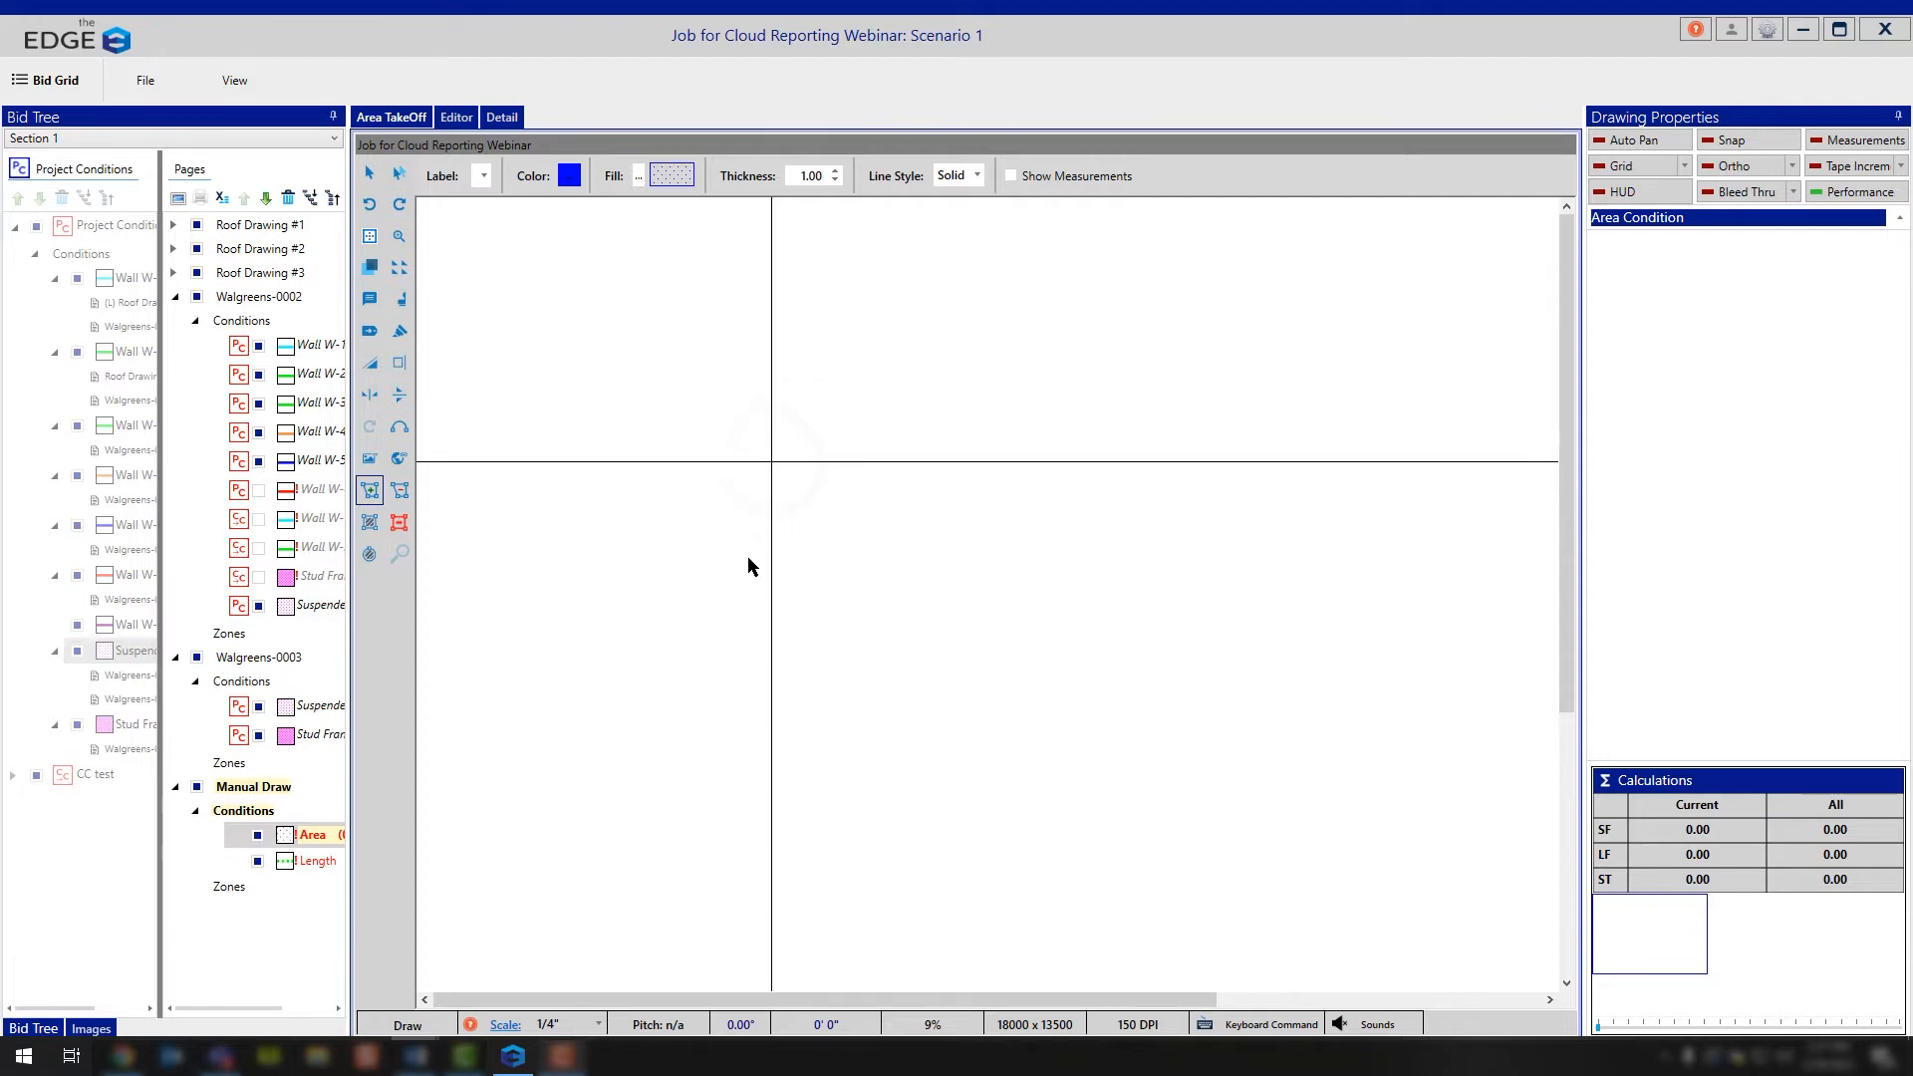
# Step: Start an area shape for the Area condition near the page's upper-left corner and draw its first edge 100 ft to the right (0°)
pyautogui.click(311, 864)
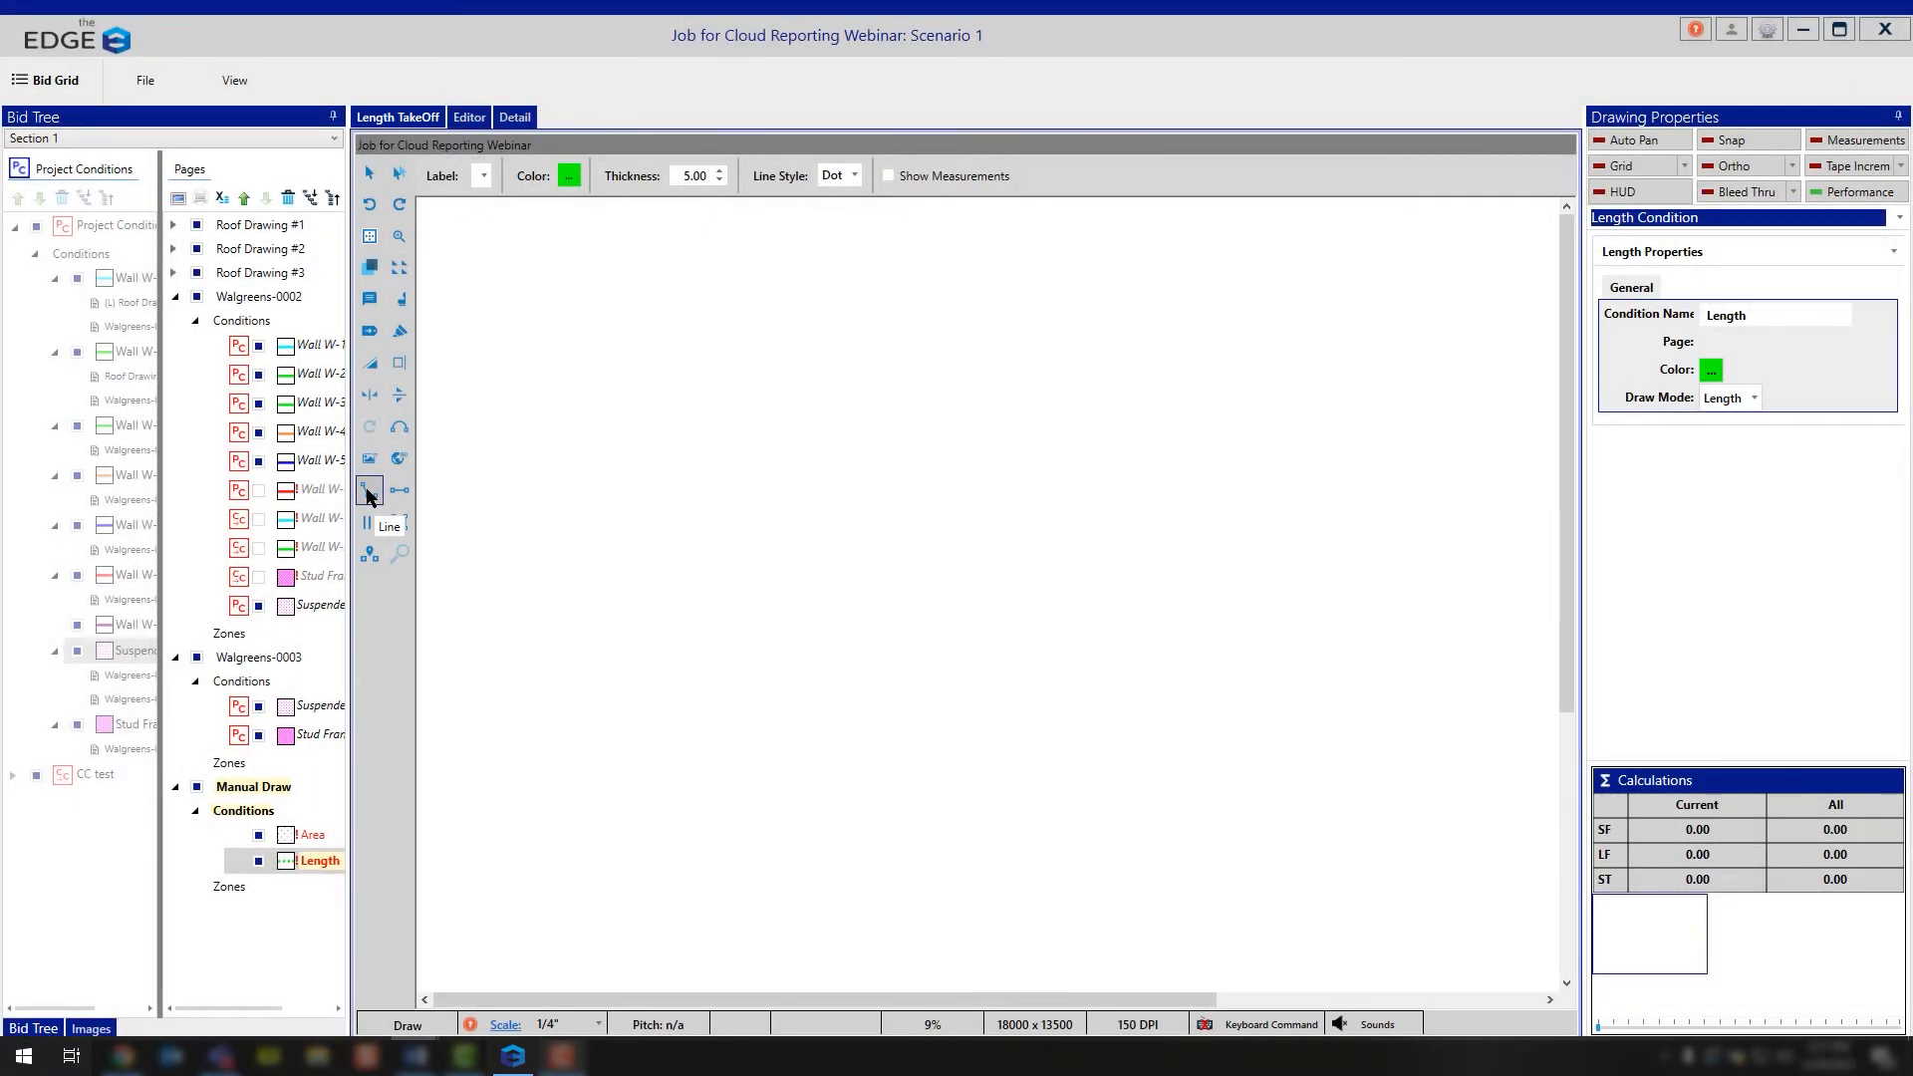
pyautogui.click(308, 839)
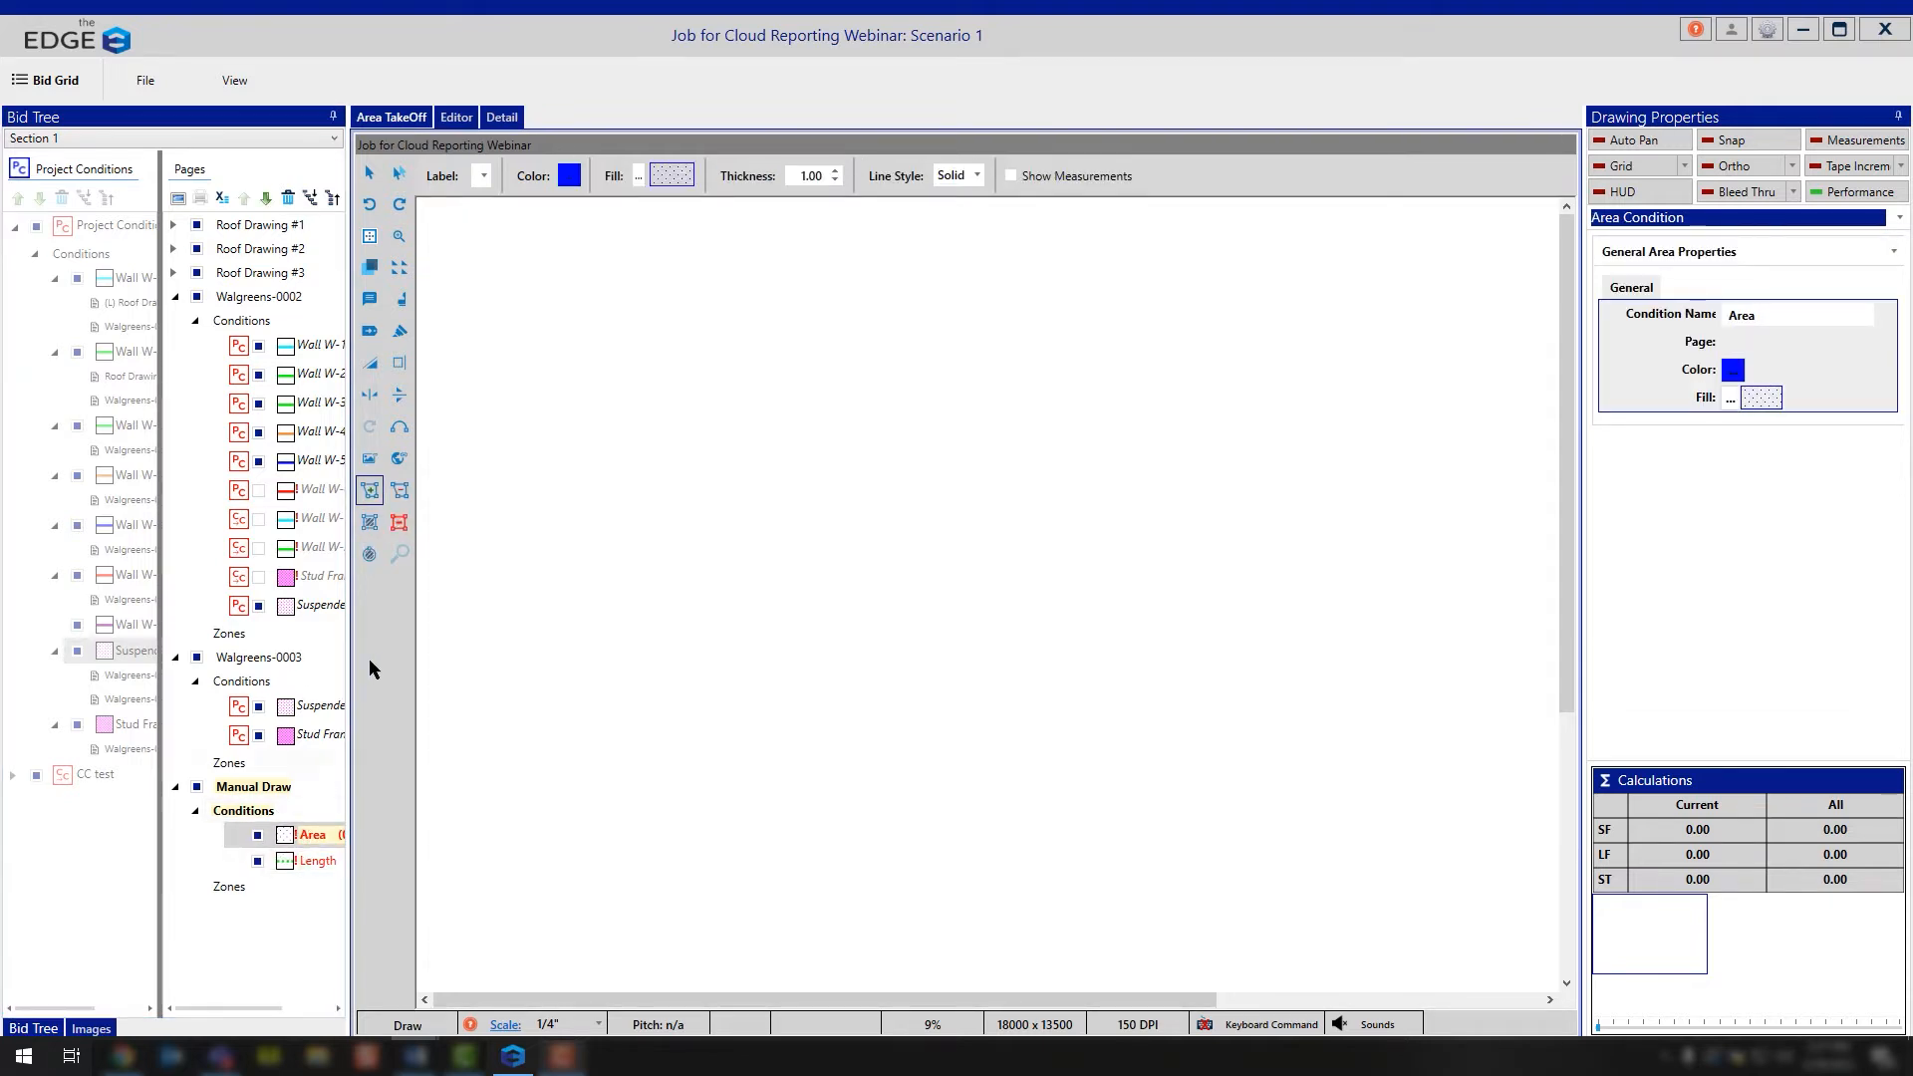
pyautogui.click(533, 288)
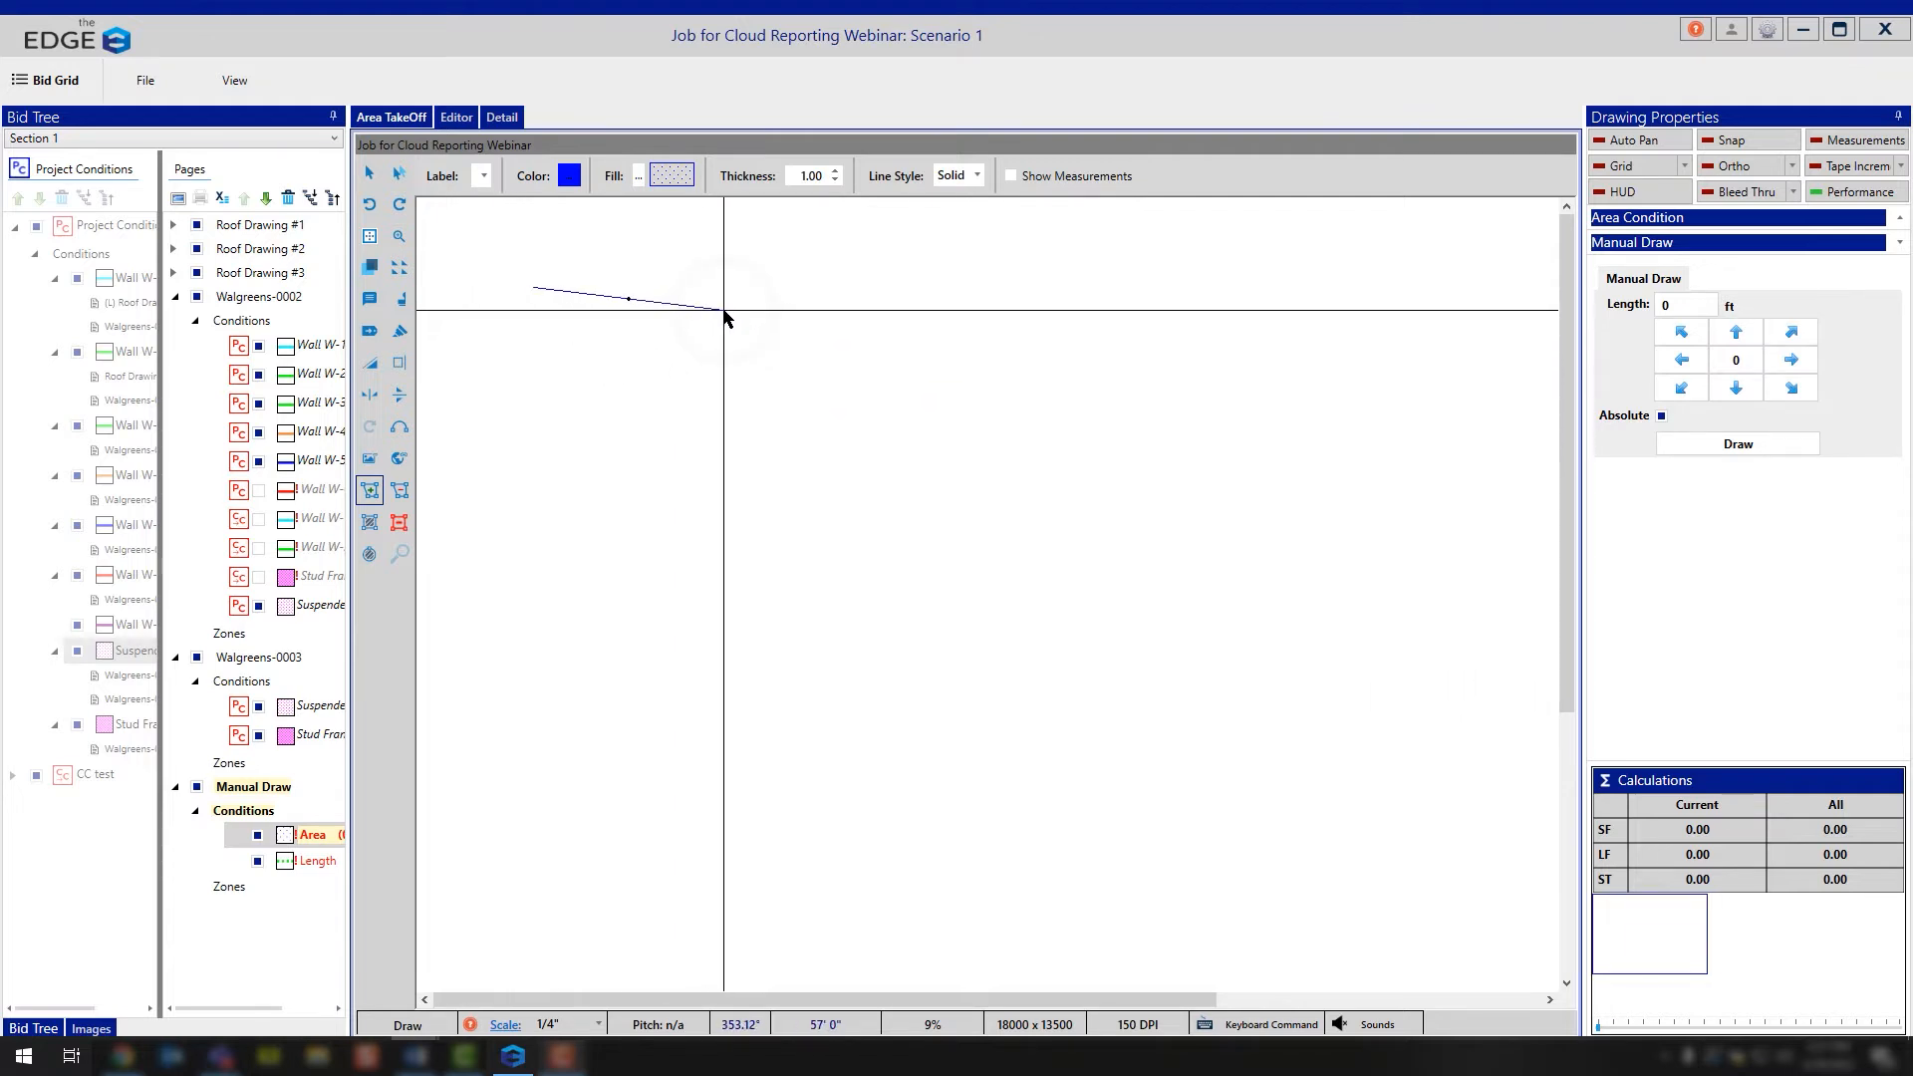
pyautogui.click(1677, 306)
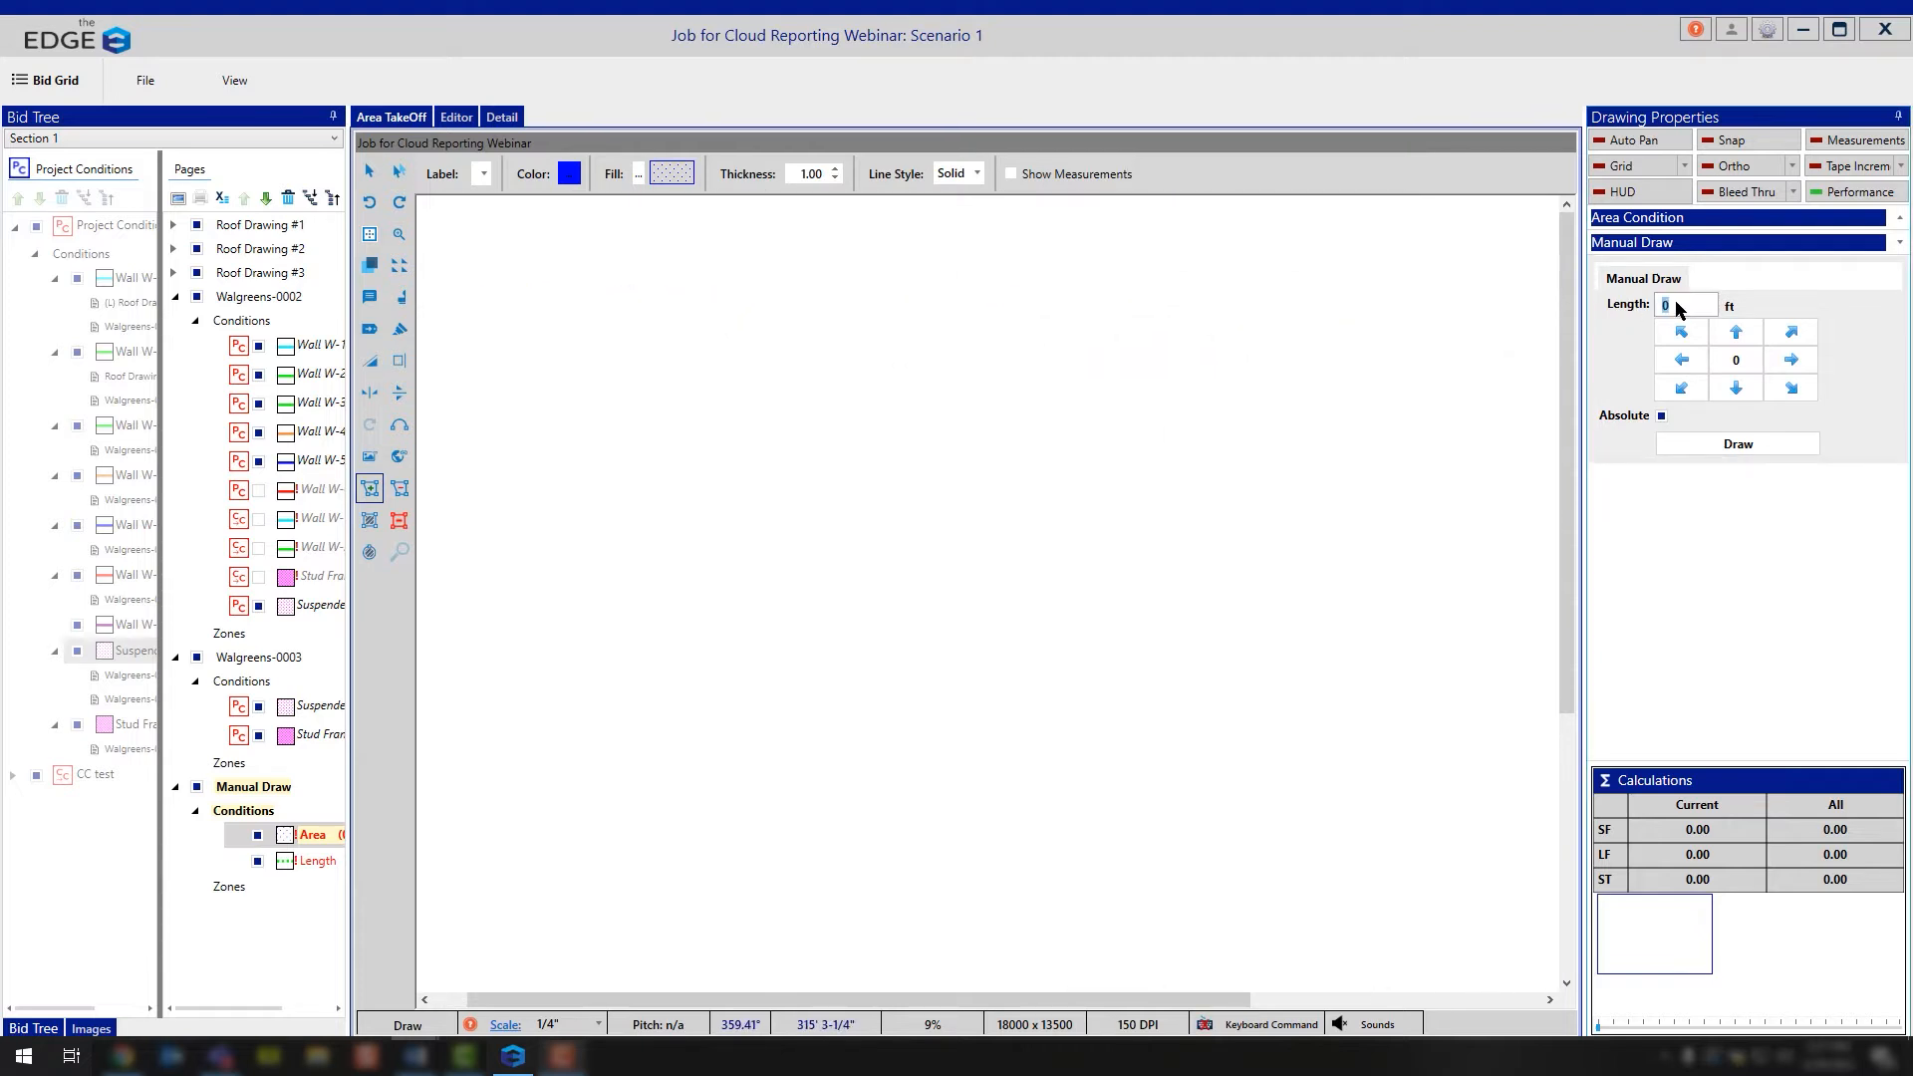
pyautogui.write('100')
pyautogui.click(1800, 372)
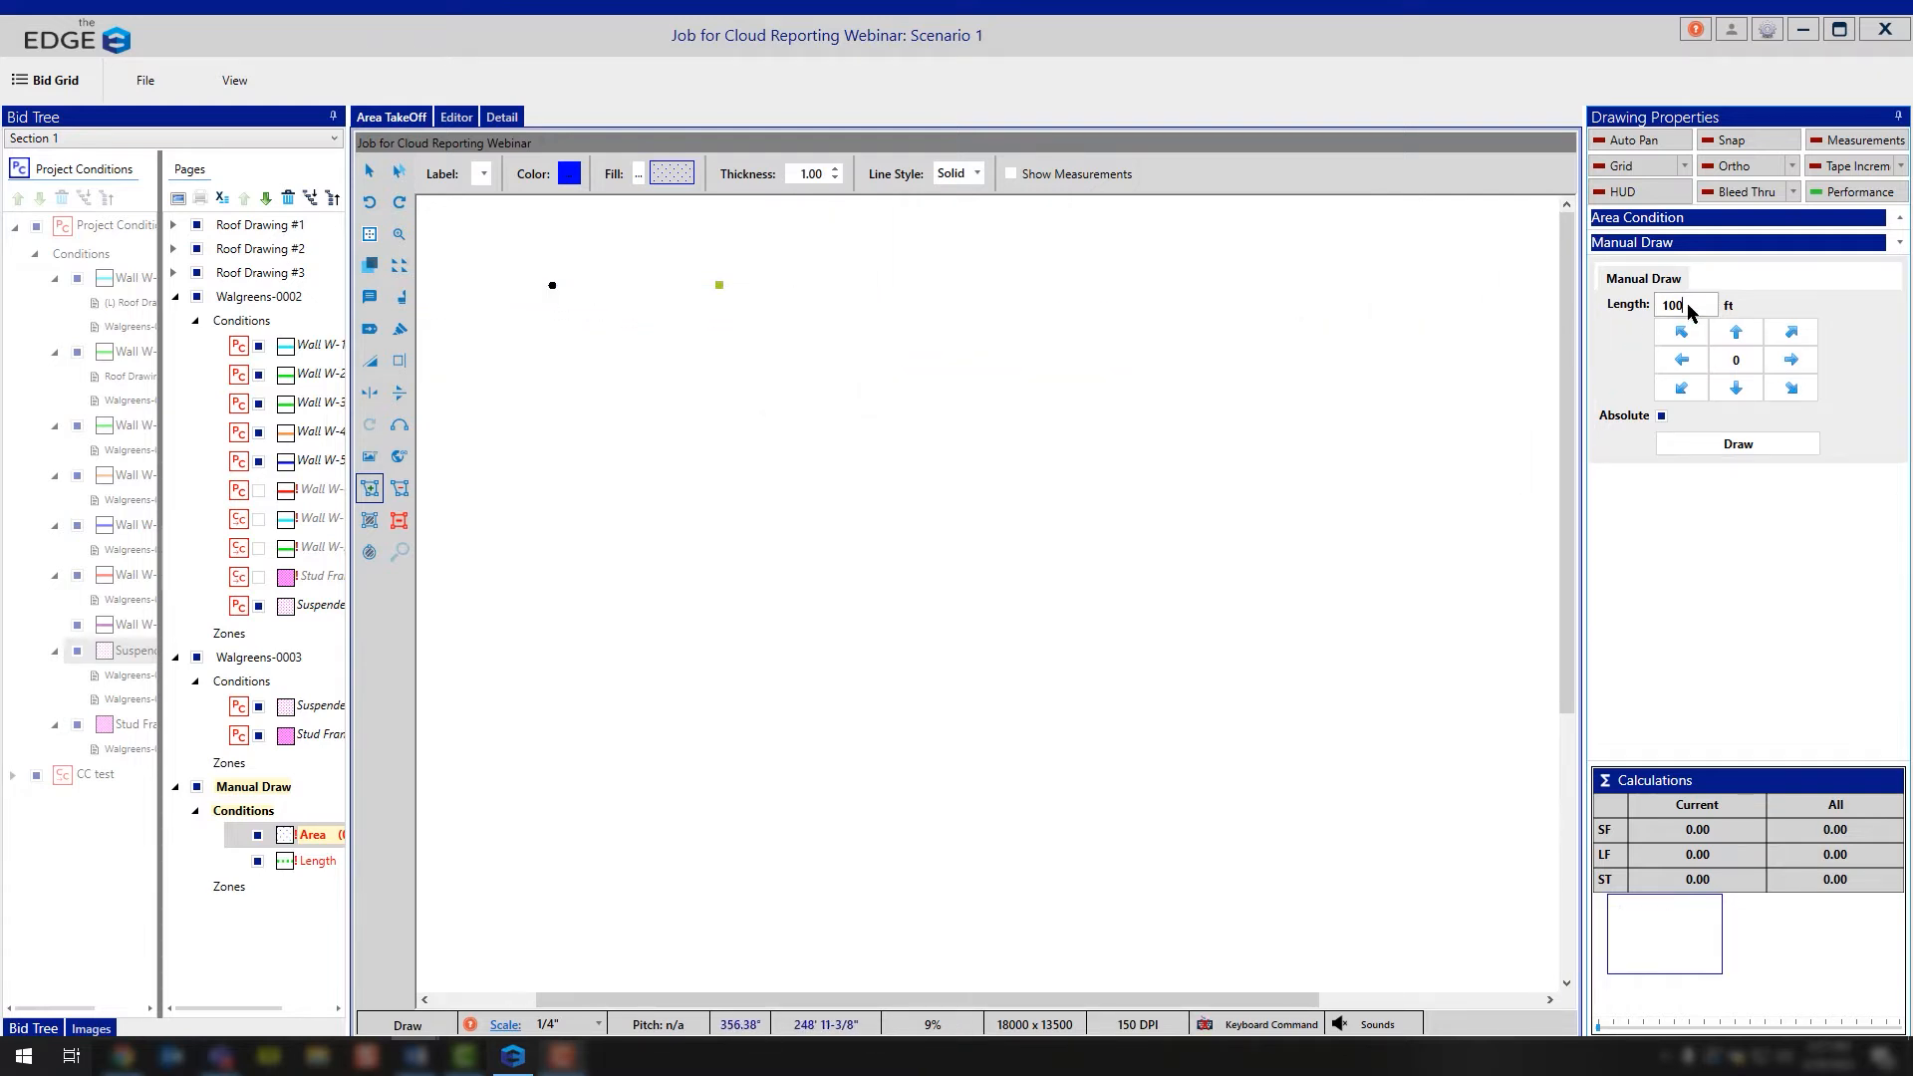
# Step: Add the area's second edge, 50 ft straight down (270°) from the end of the upper edge
pyautogui.press('BackSpace')
pyautogui.press('BackSpace')
pyautogui.press('BackSpace')
pyautogui.write('50')
pyautogui.click(1735, 395)
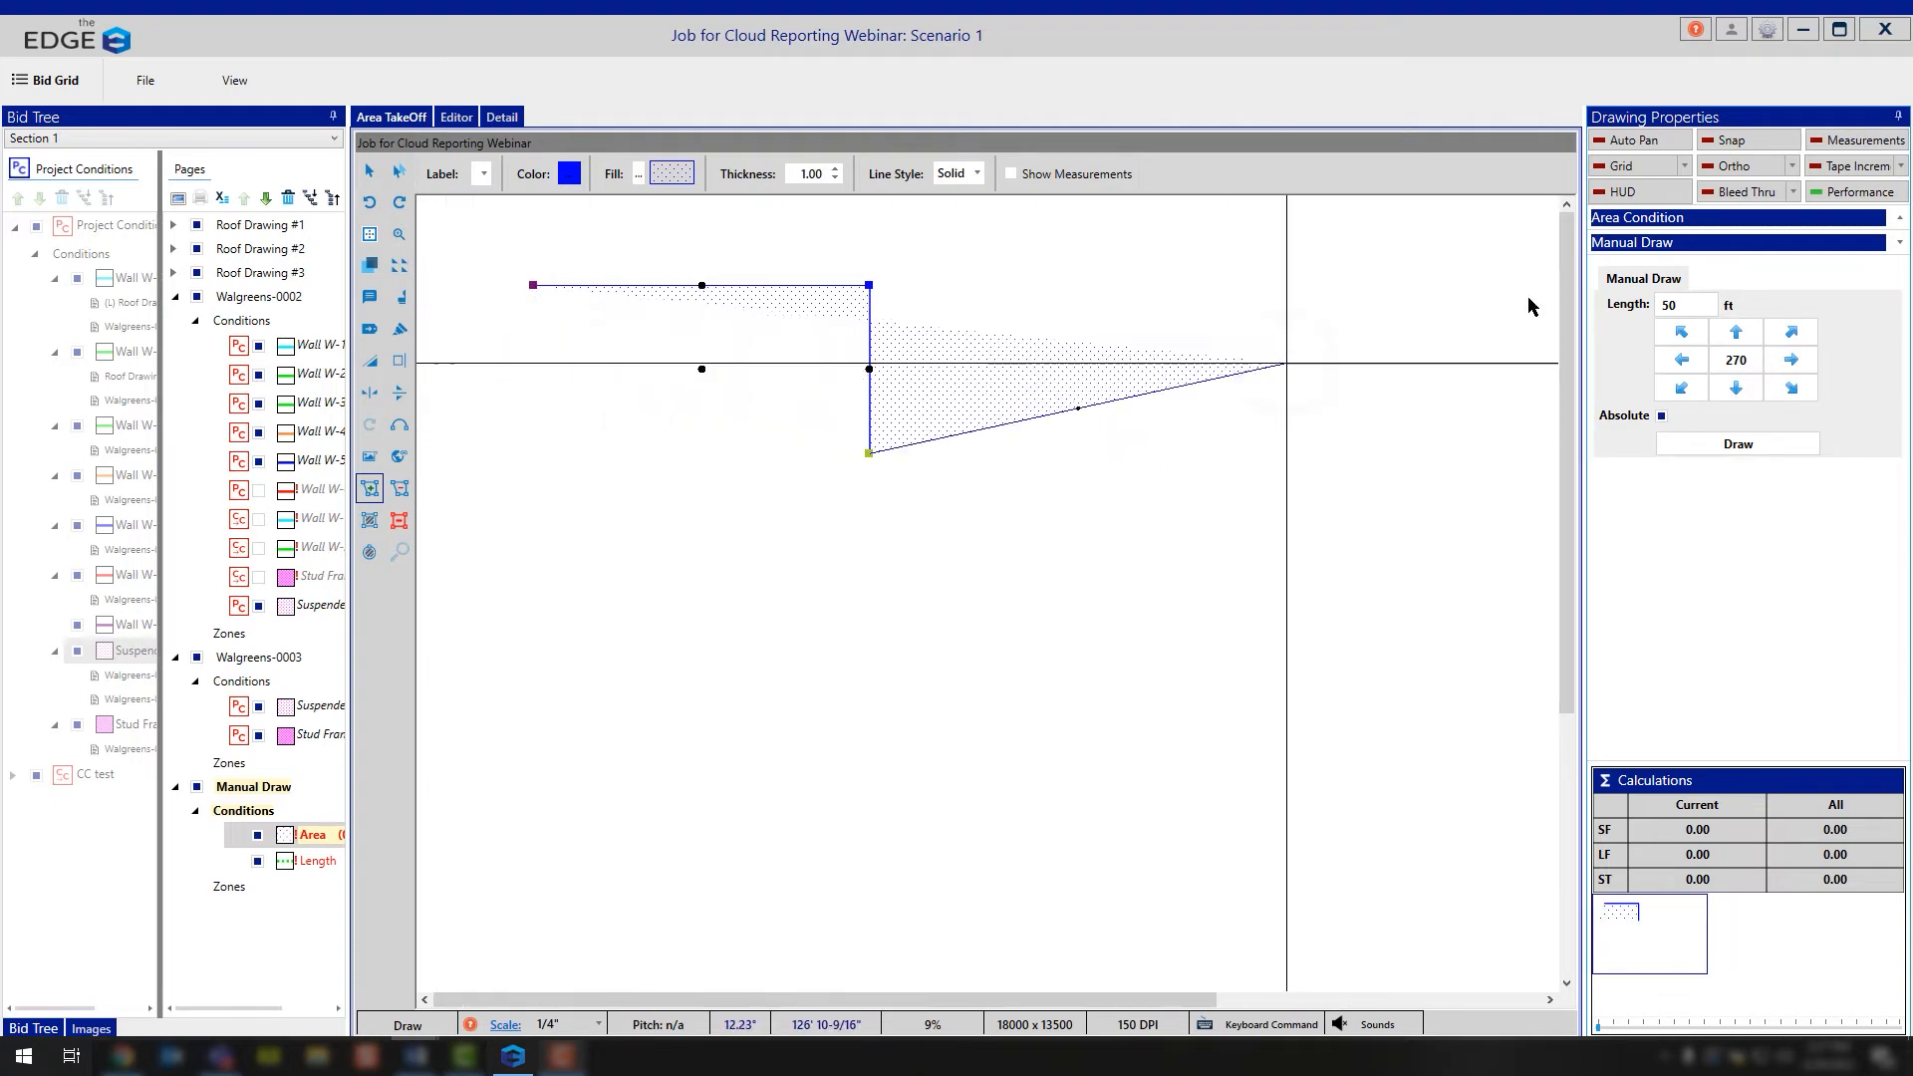
# Step: Draw the area's lower edge 100 ft to the left (180°) and finish the shape as a closed rectangle
pyautogui.click(1683, 310)
pyautogui.press('BackSpace')
pyautogui.press('BackSpace')
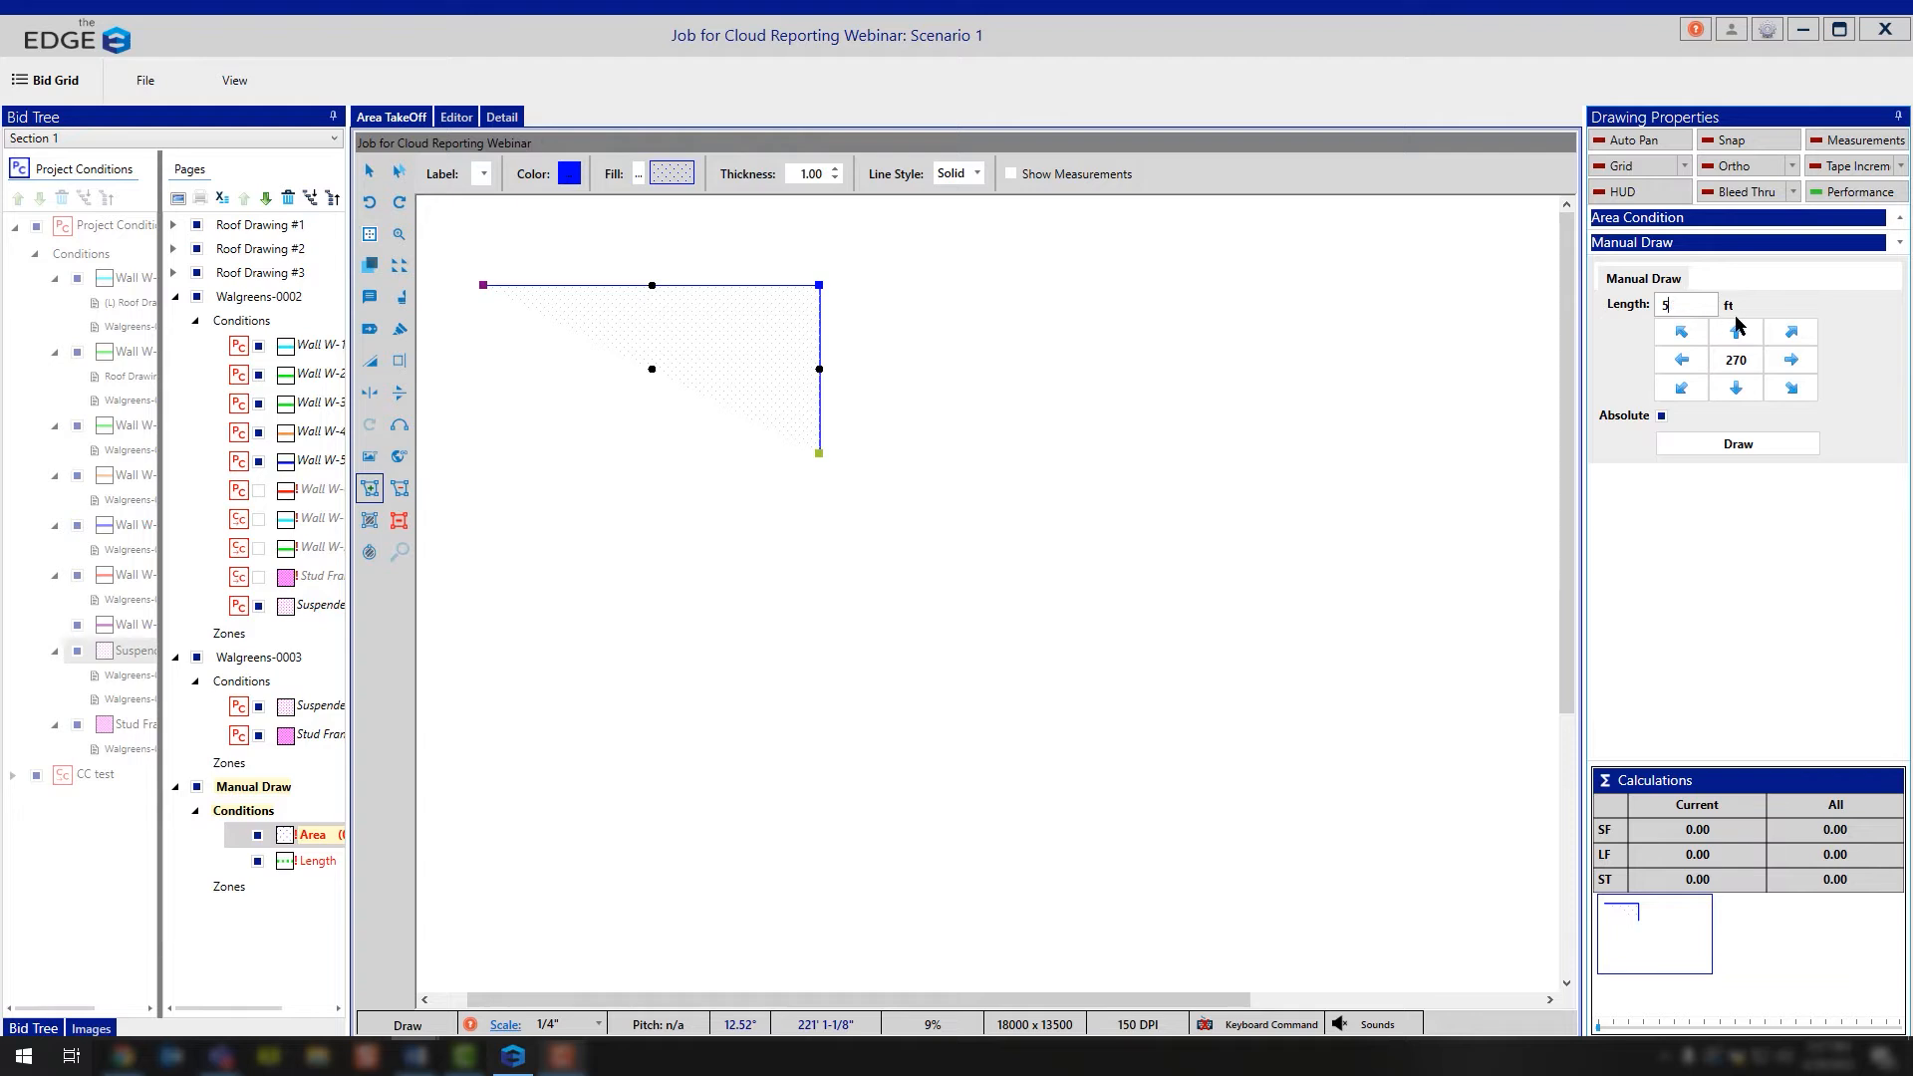
pyautogui.write('100')
pyautogui.click(1683, 360)
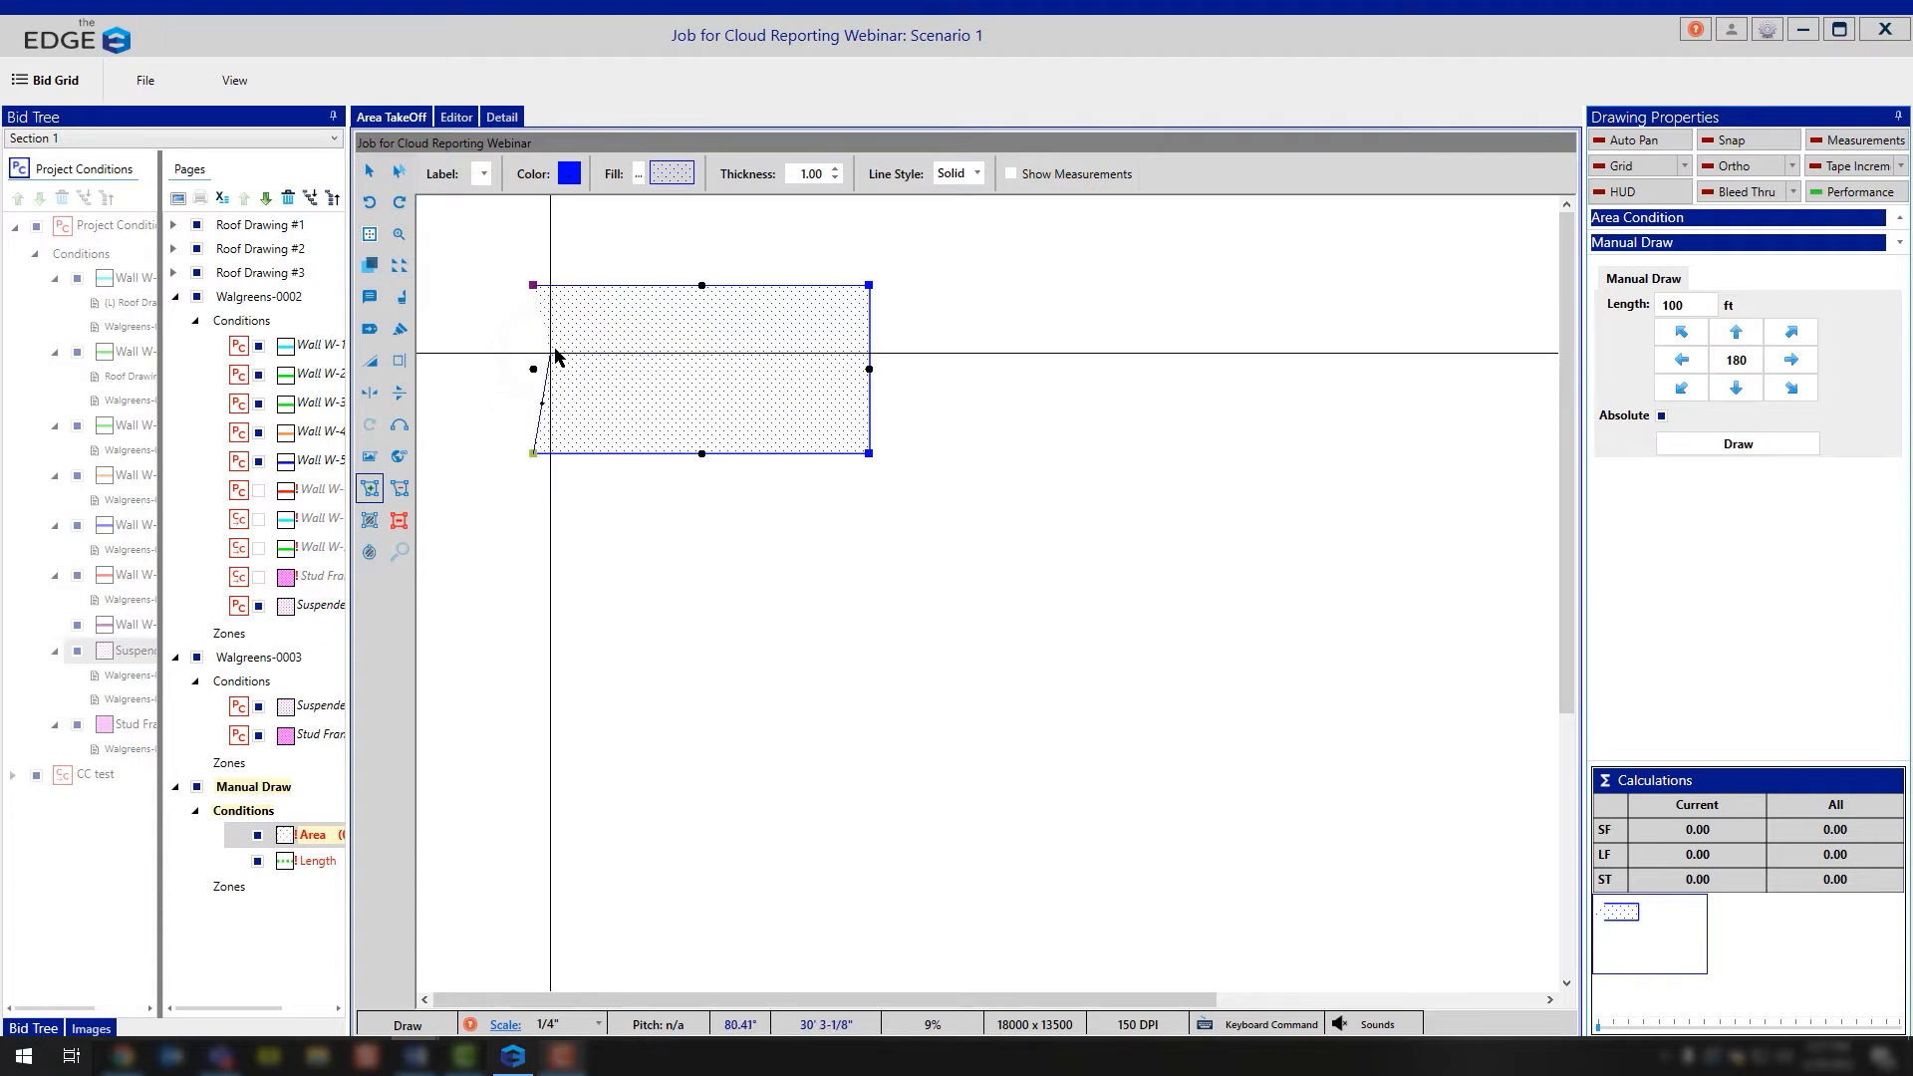
pyautogui.rightClick(564, 318)
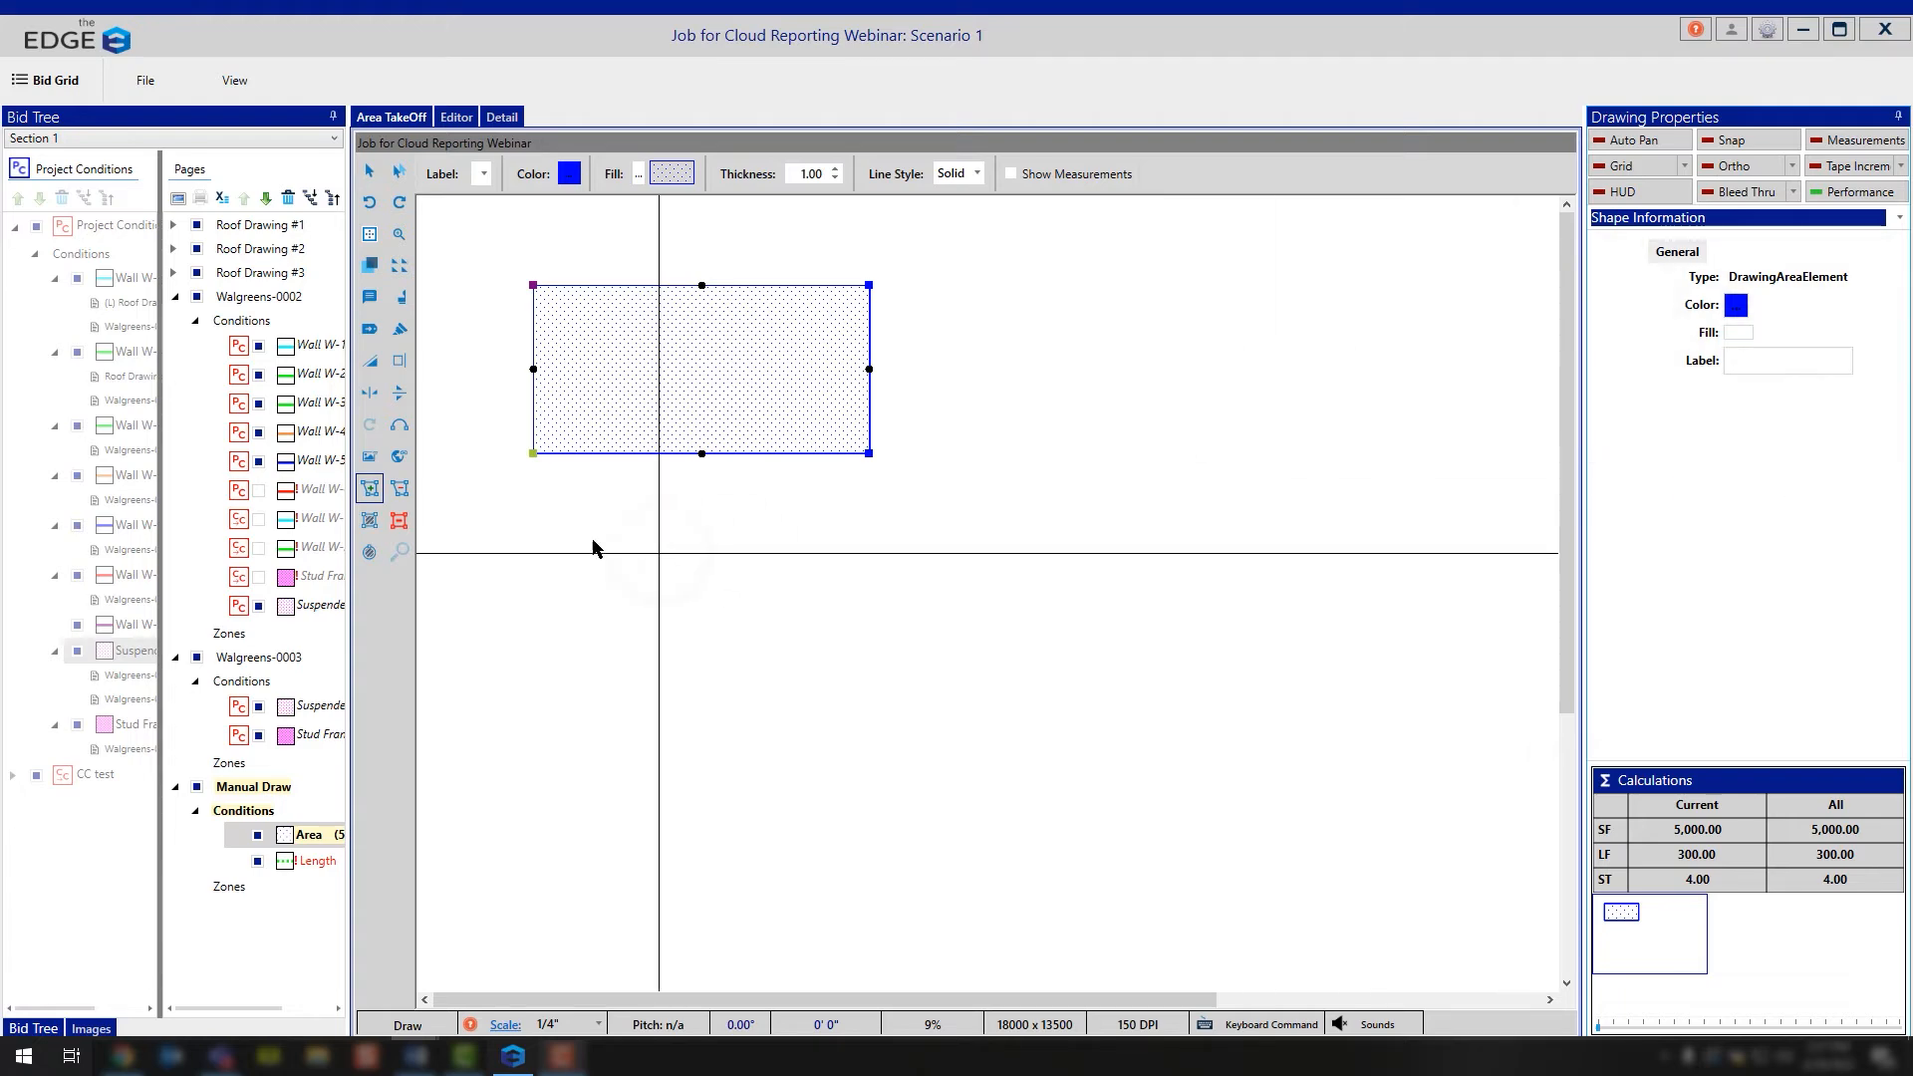
pyautogui.click(538, 499)
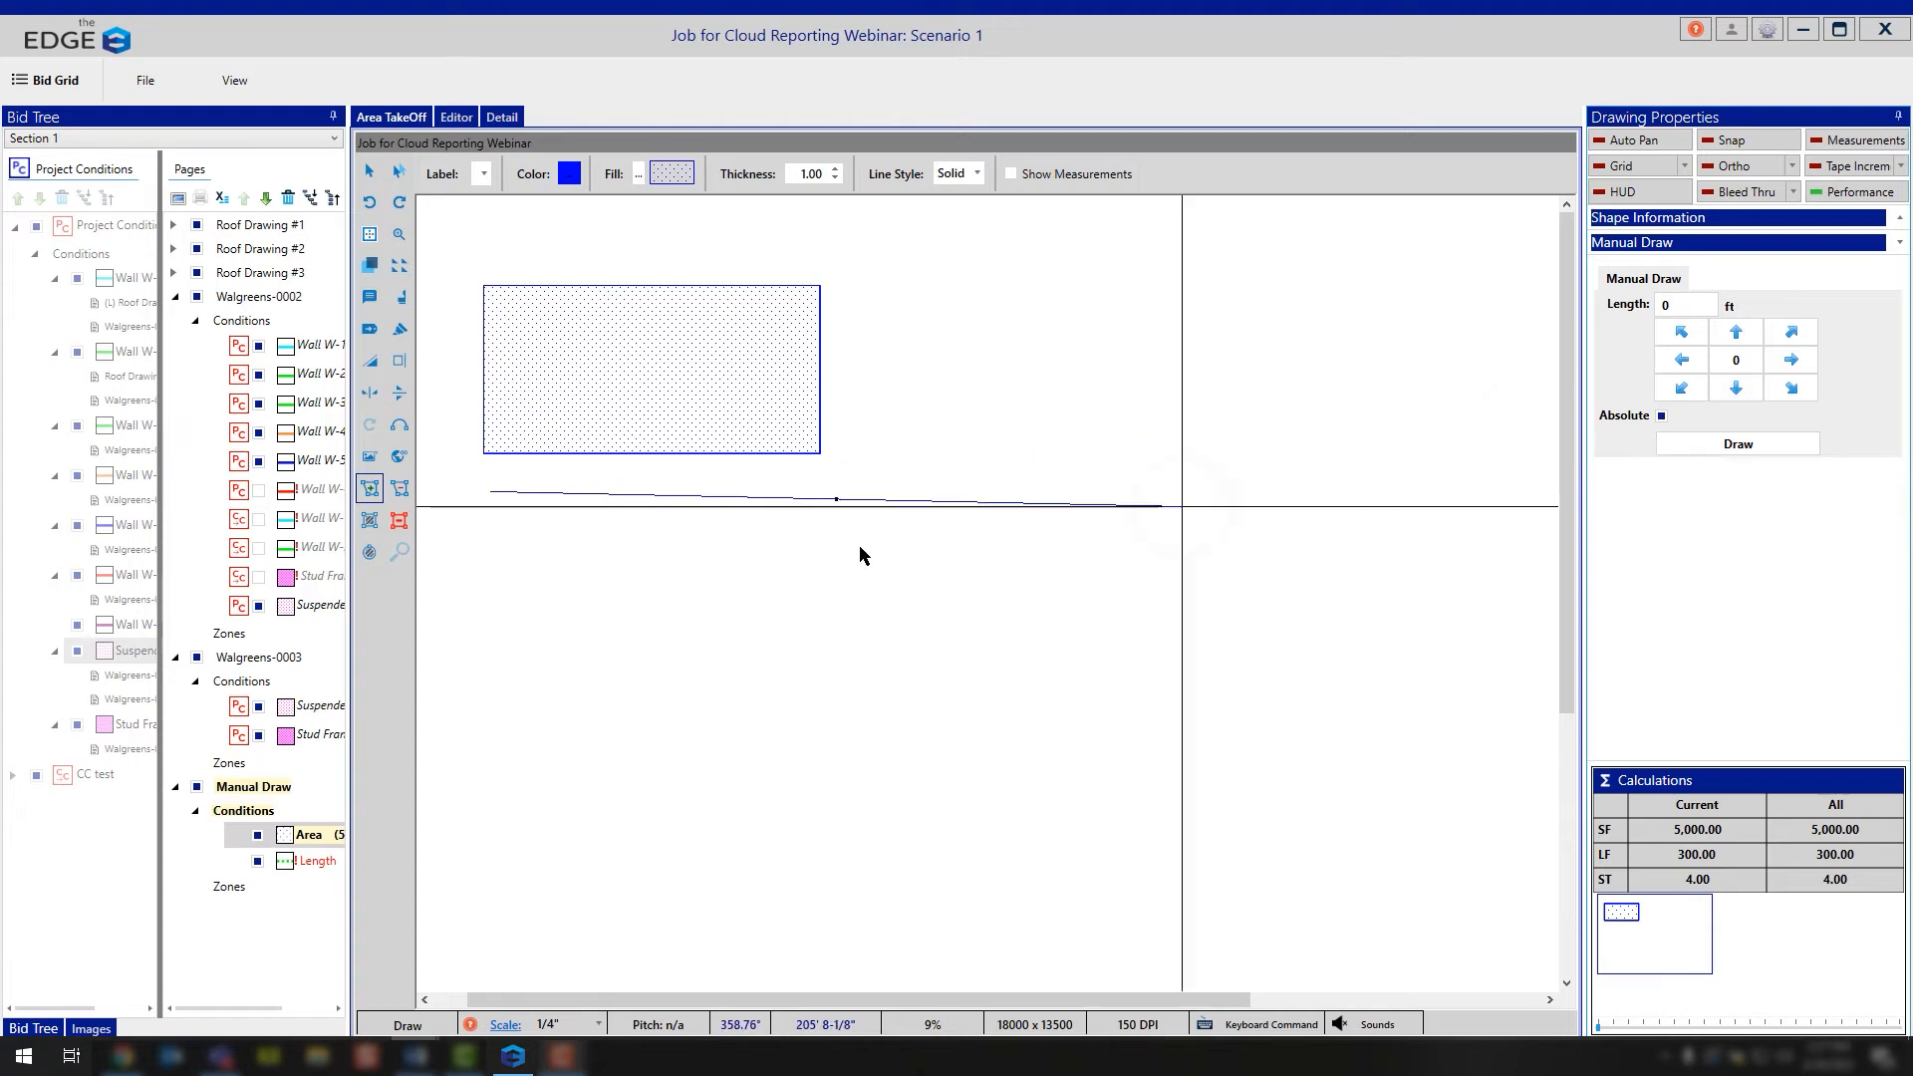
pyautogui.press('Escape')
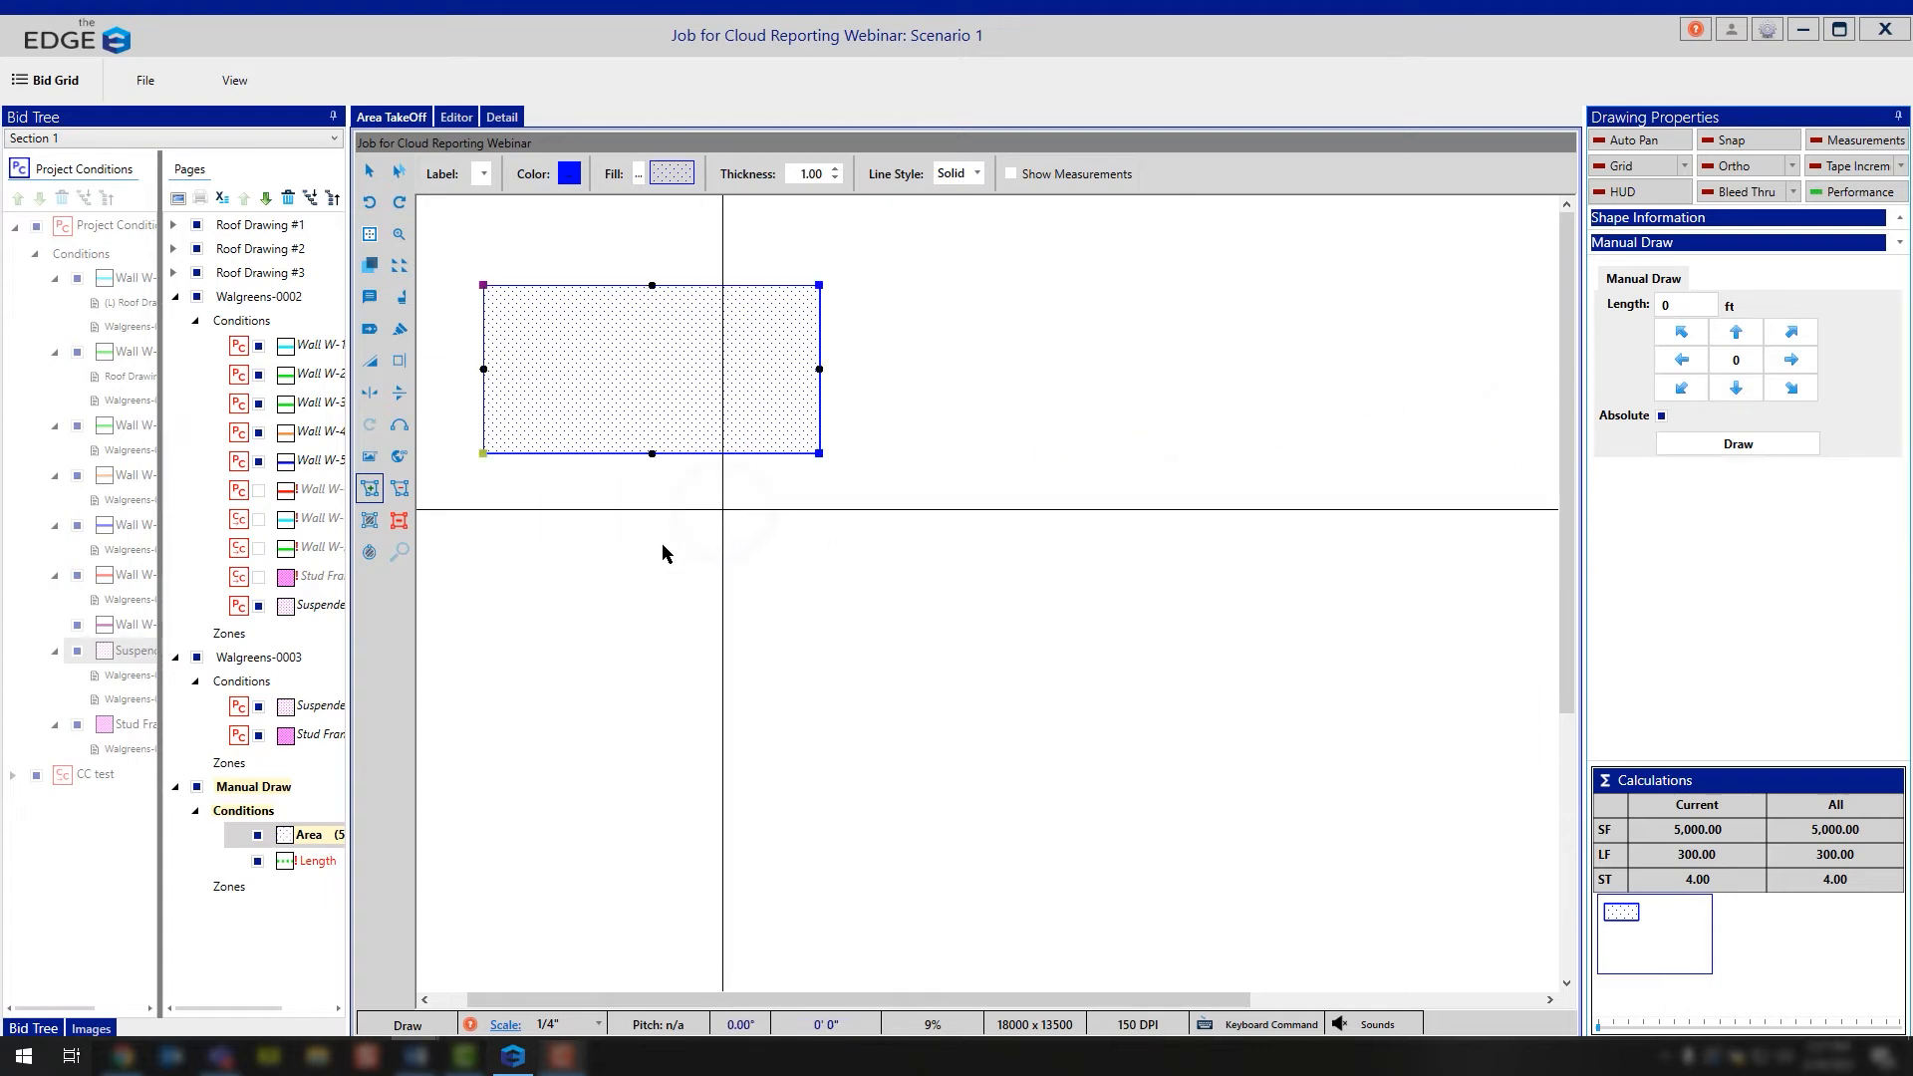
# Step: For the Length condition, start a line inside the rectangle's upper-left corner, turn on Ortho and draw a 10 ft segment downward
pyautogui.click(313, 863)
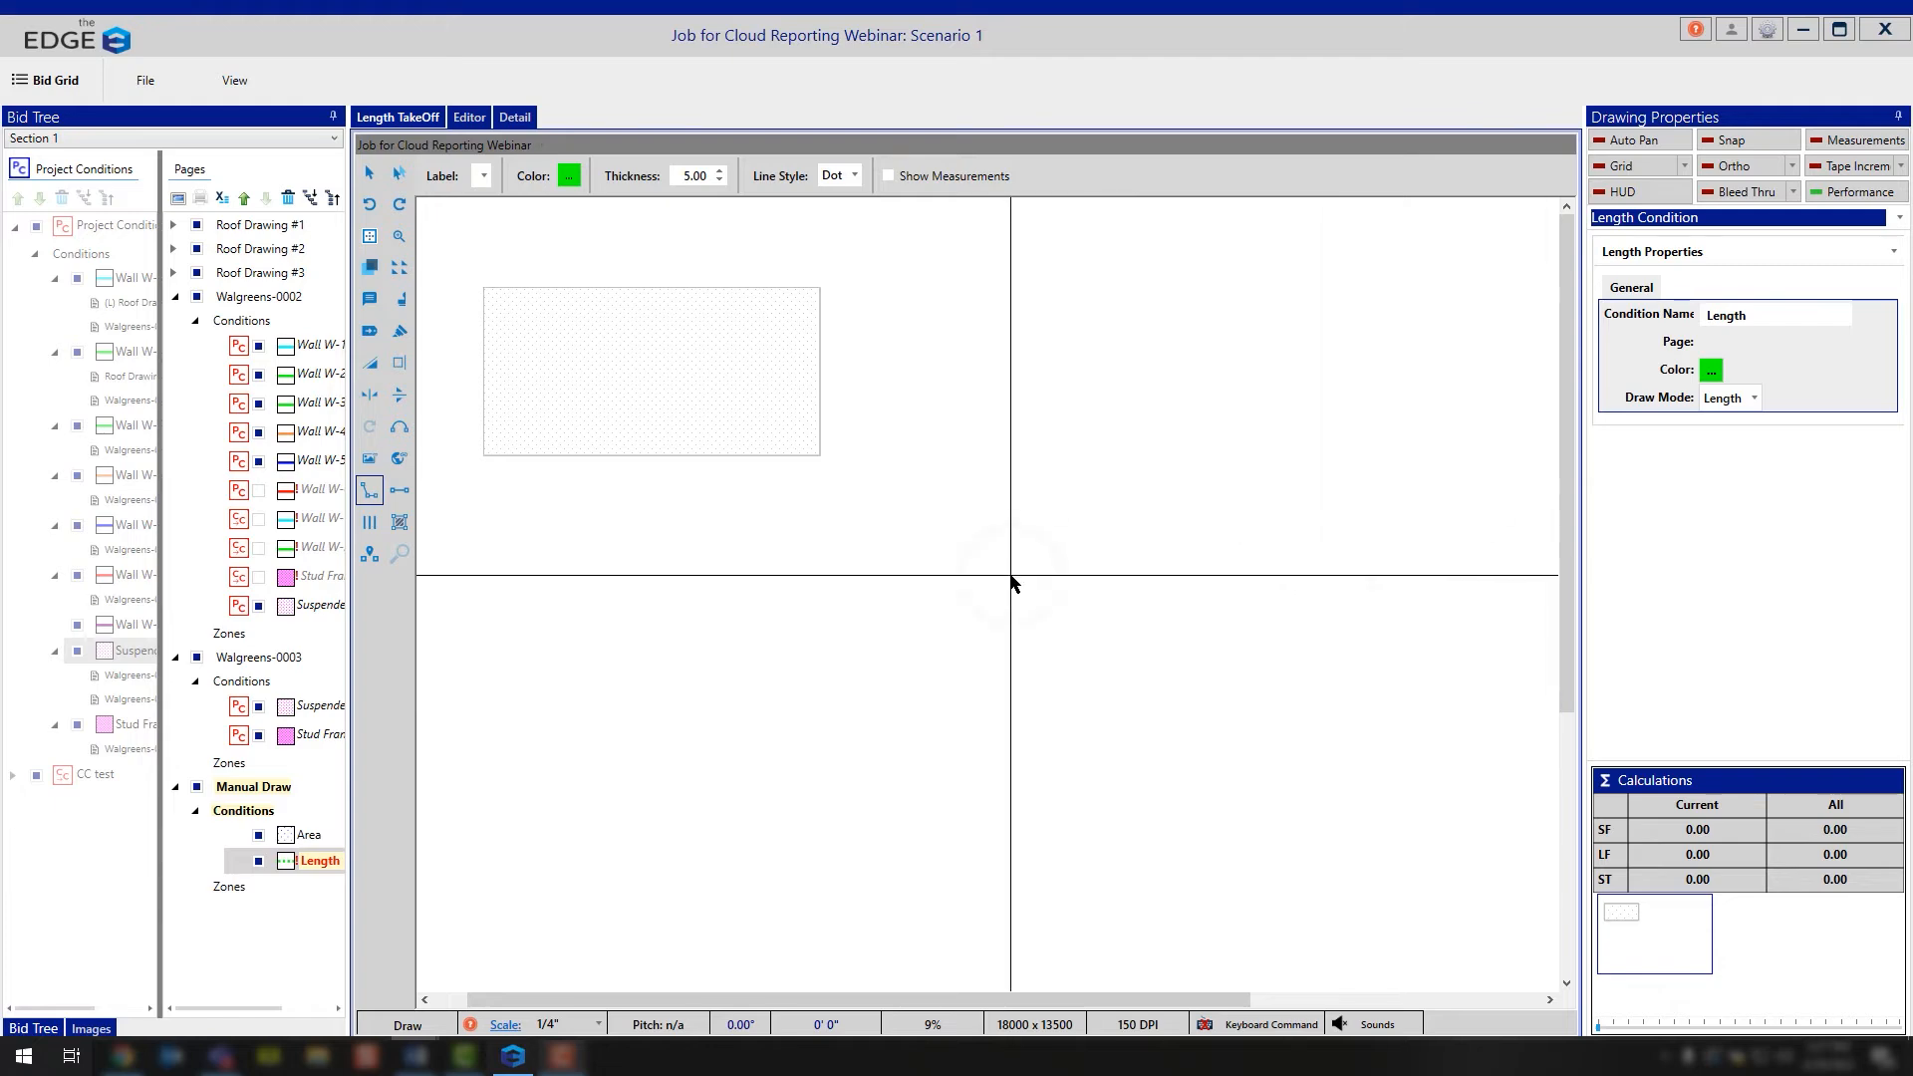
pyautogui.click(517, 321)
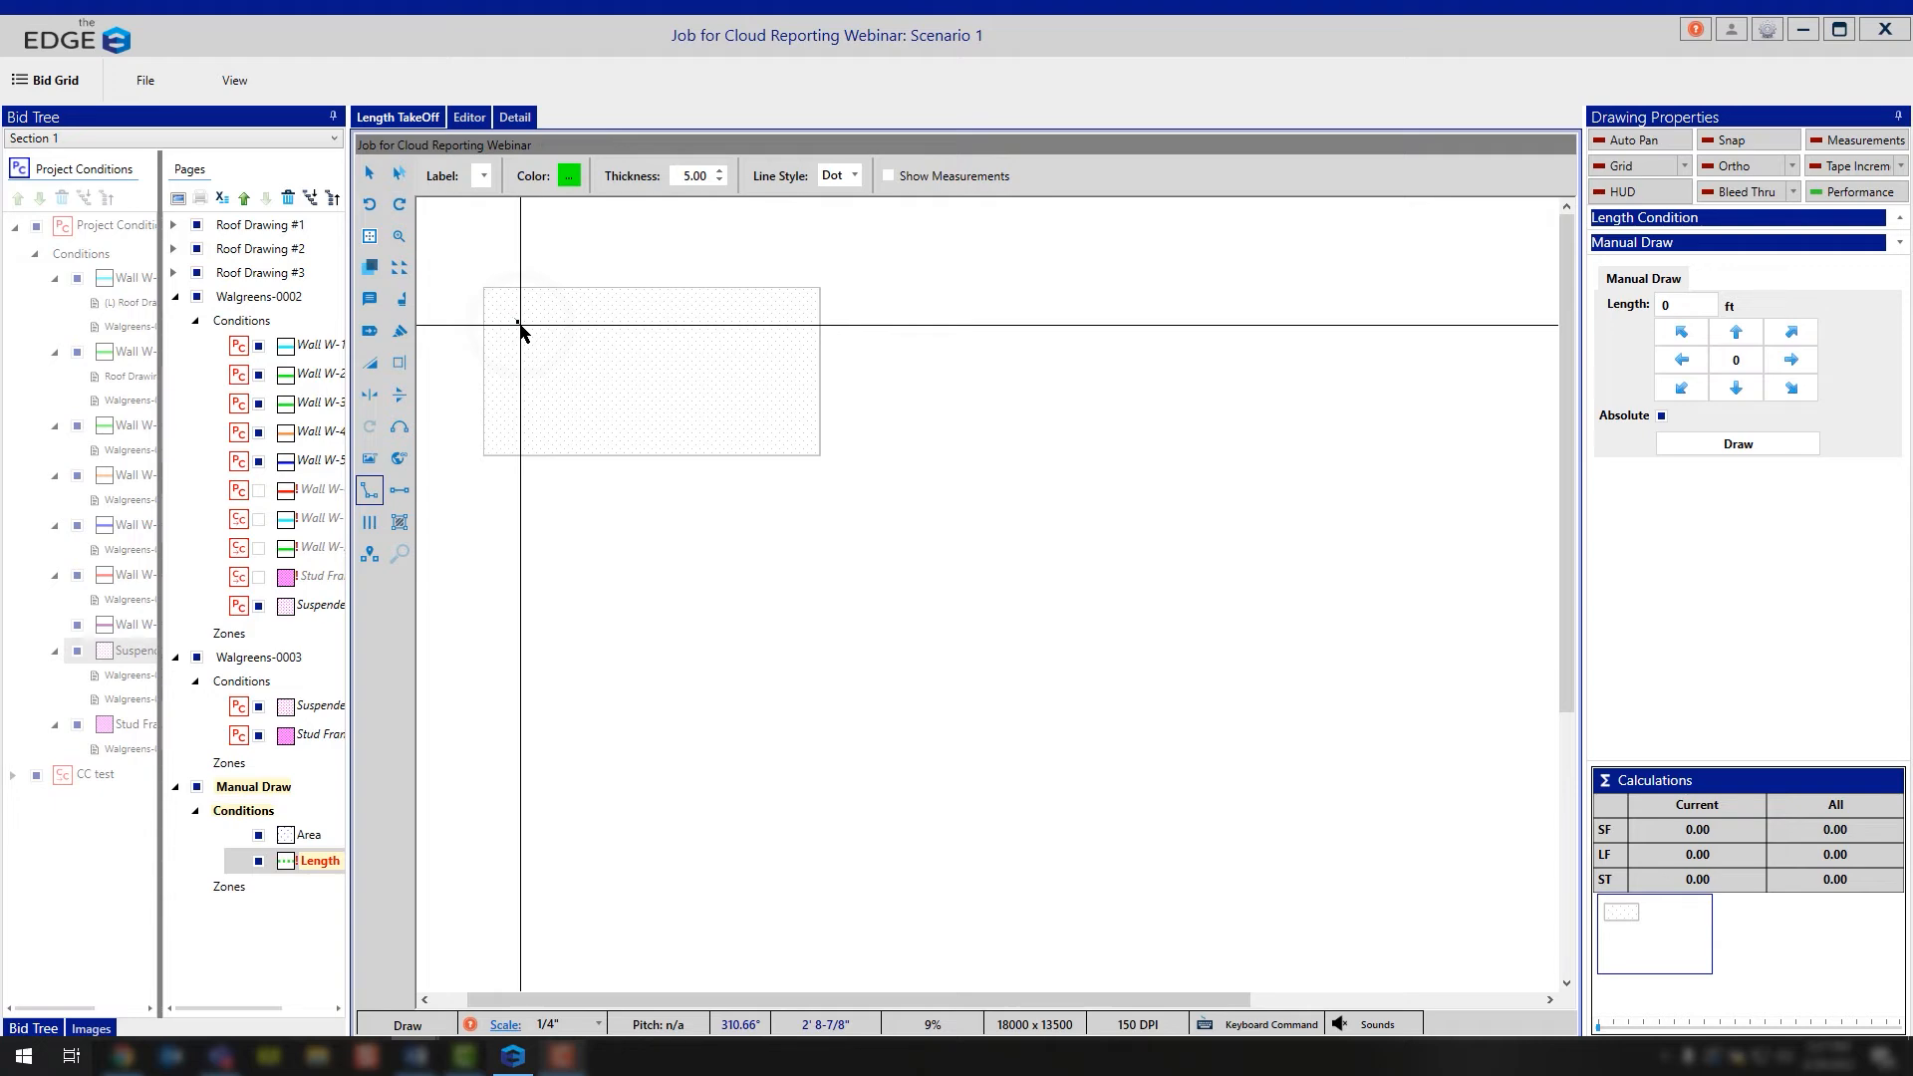
pyautogui.press('o')
pyautogui.press('Down')
pyautogui.write('10')
pyautogui.click(519, 326)
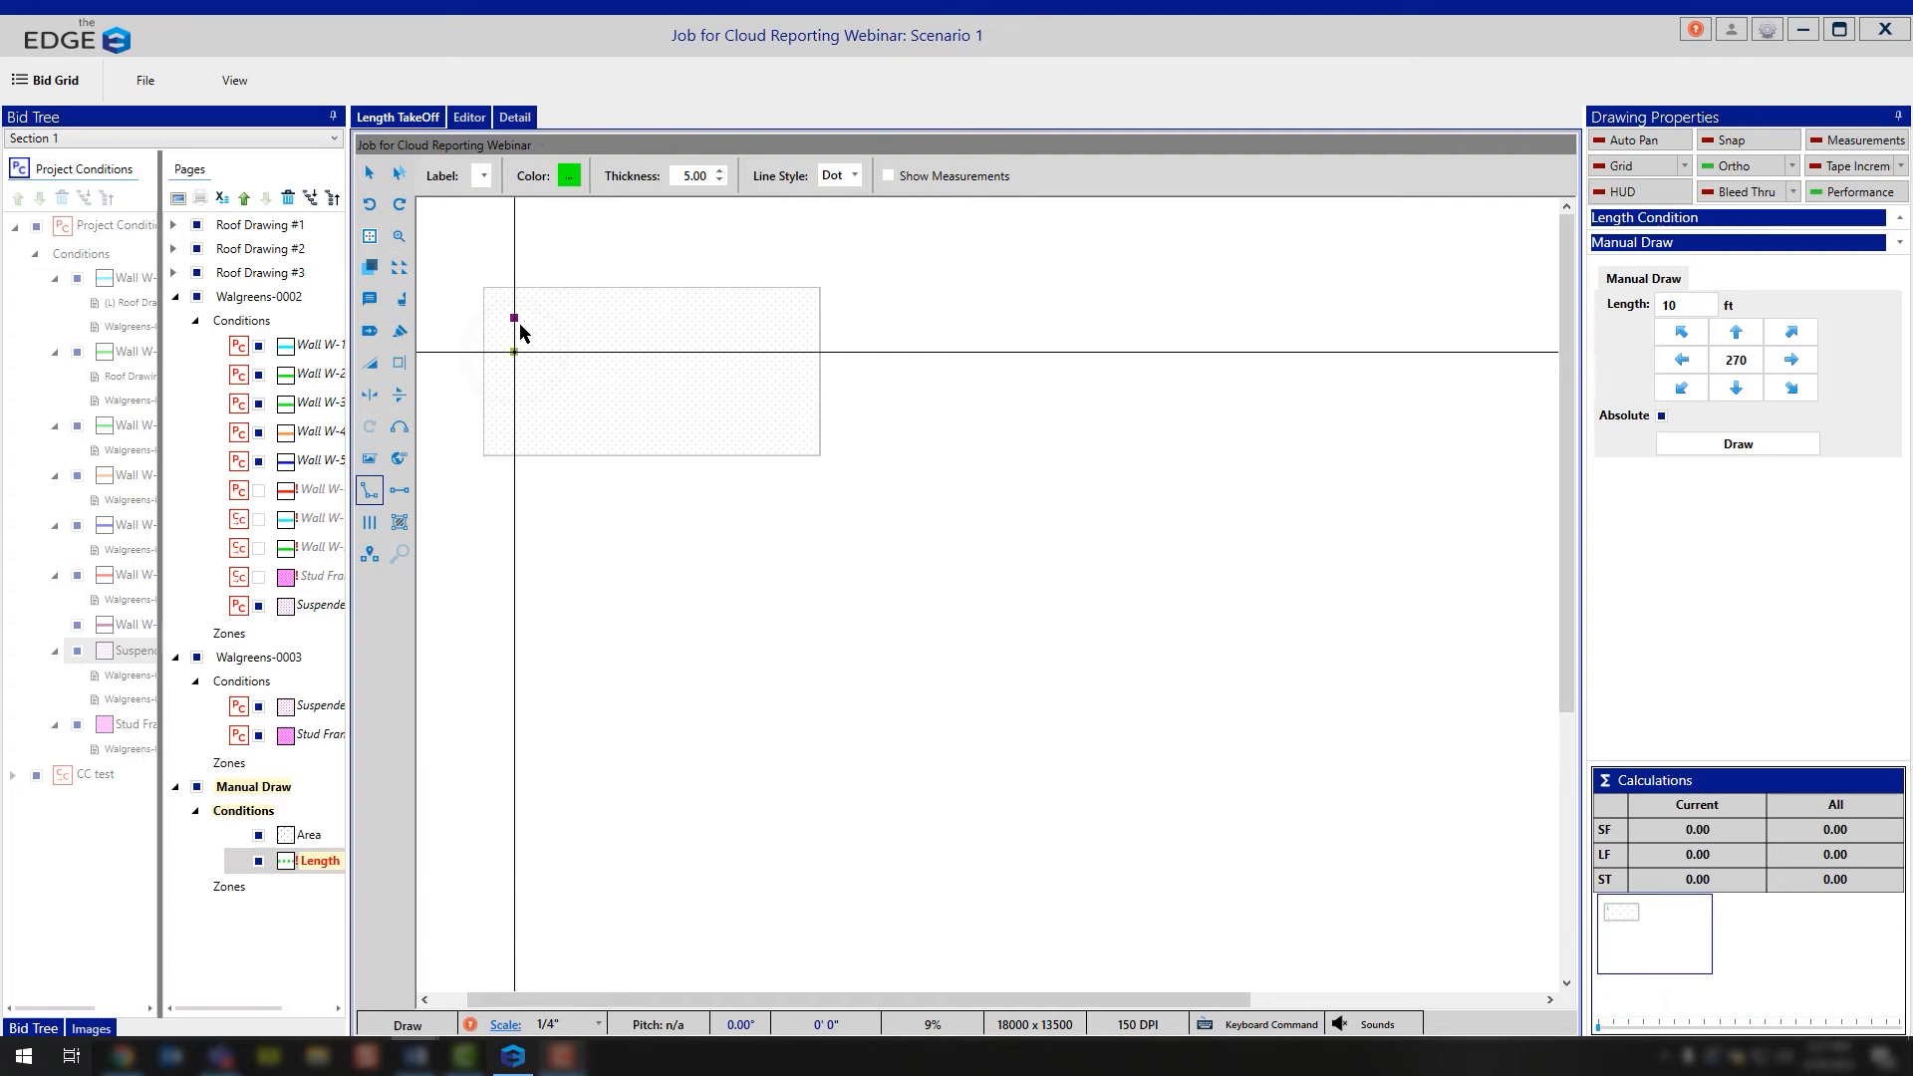
# Step: Continue the line with a 3 ft segment to the right and a 10 ft segment upward
pyautogui.press('Right')
pyautogui.write('3')
pyautogui.press('Return')
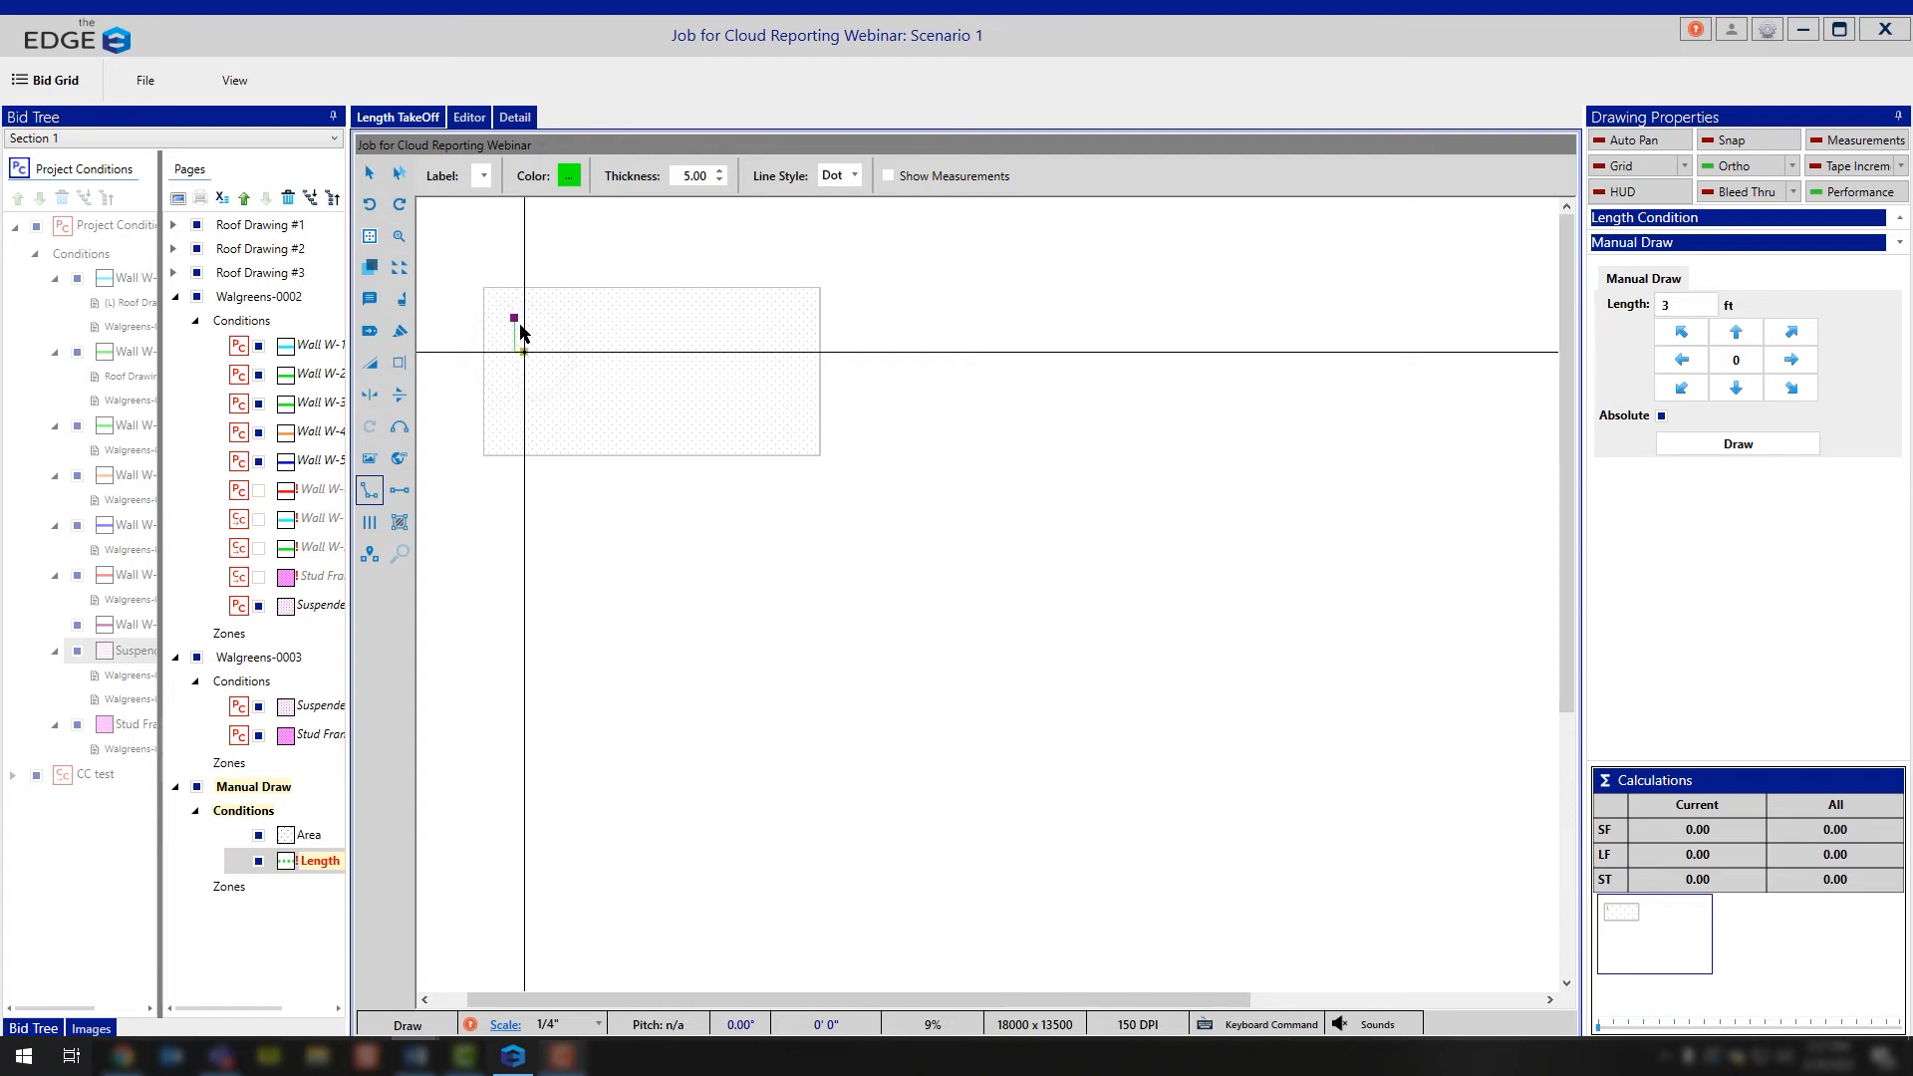
pyautogui.press('Up')
pyautogui.write('10')
pyautogui.press('Return')
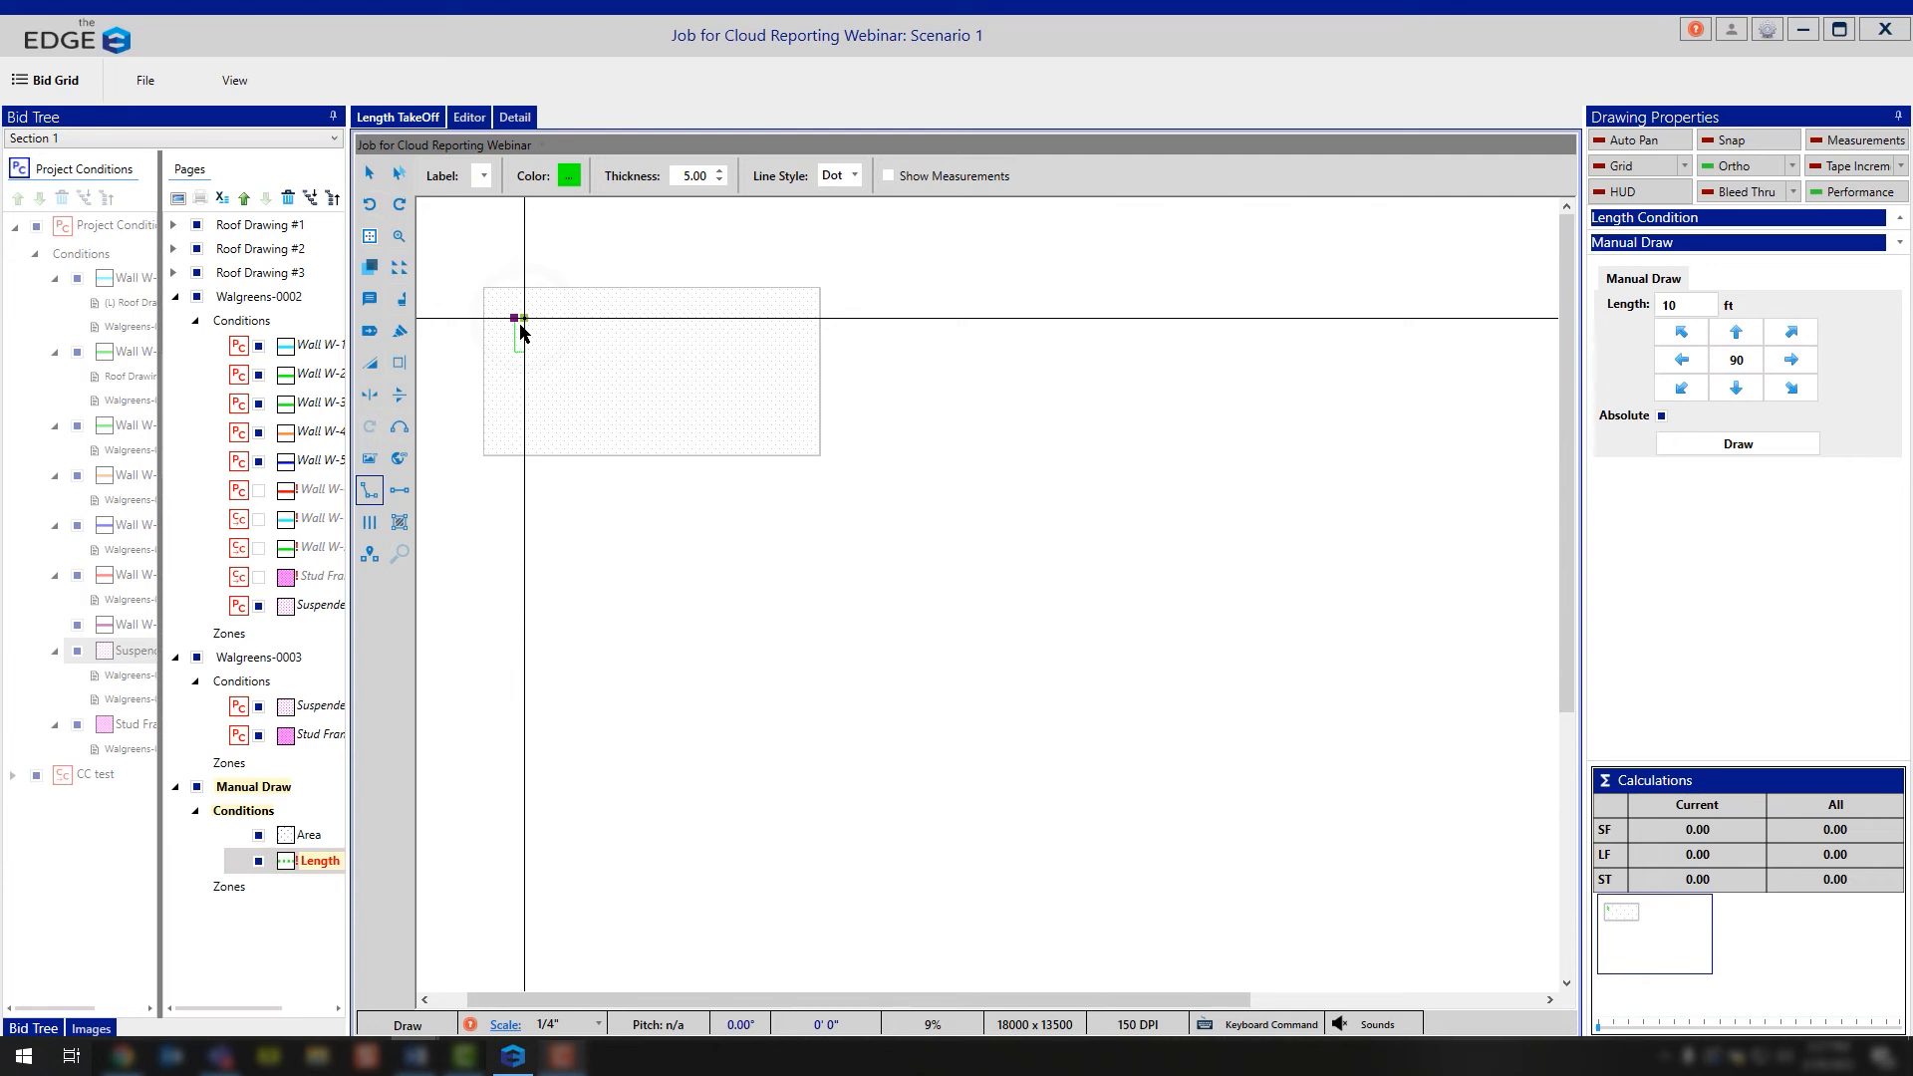
# Step: Close the small rectangular outline with a 3 ft segment to the left and finish the line
pyautogui.press('Left')
pyautogui.write('3')
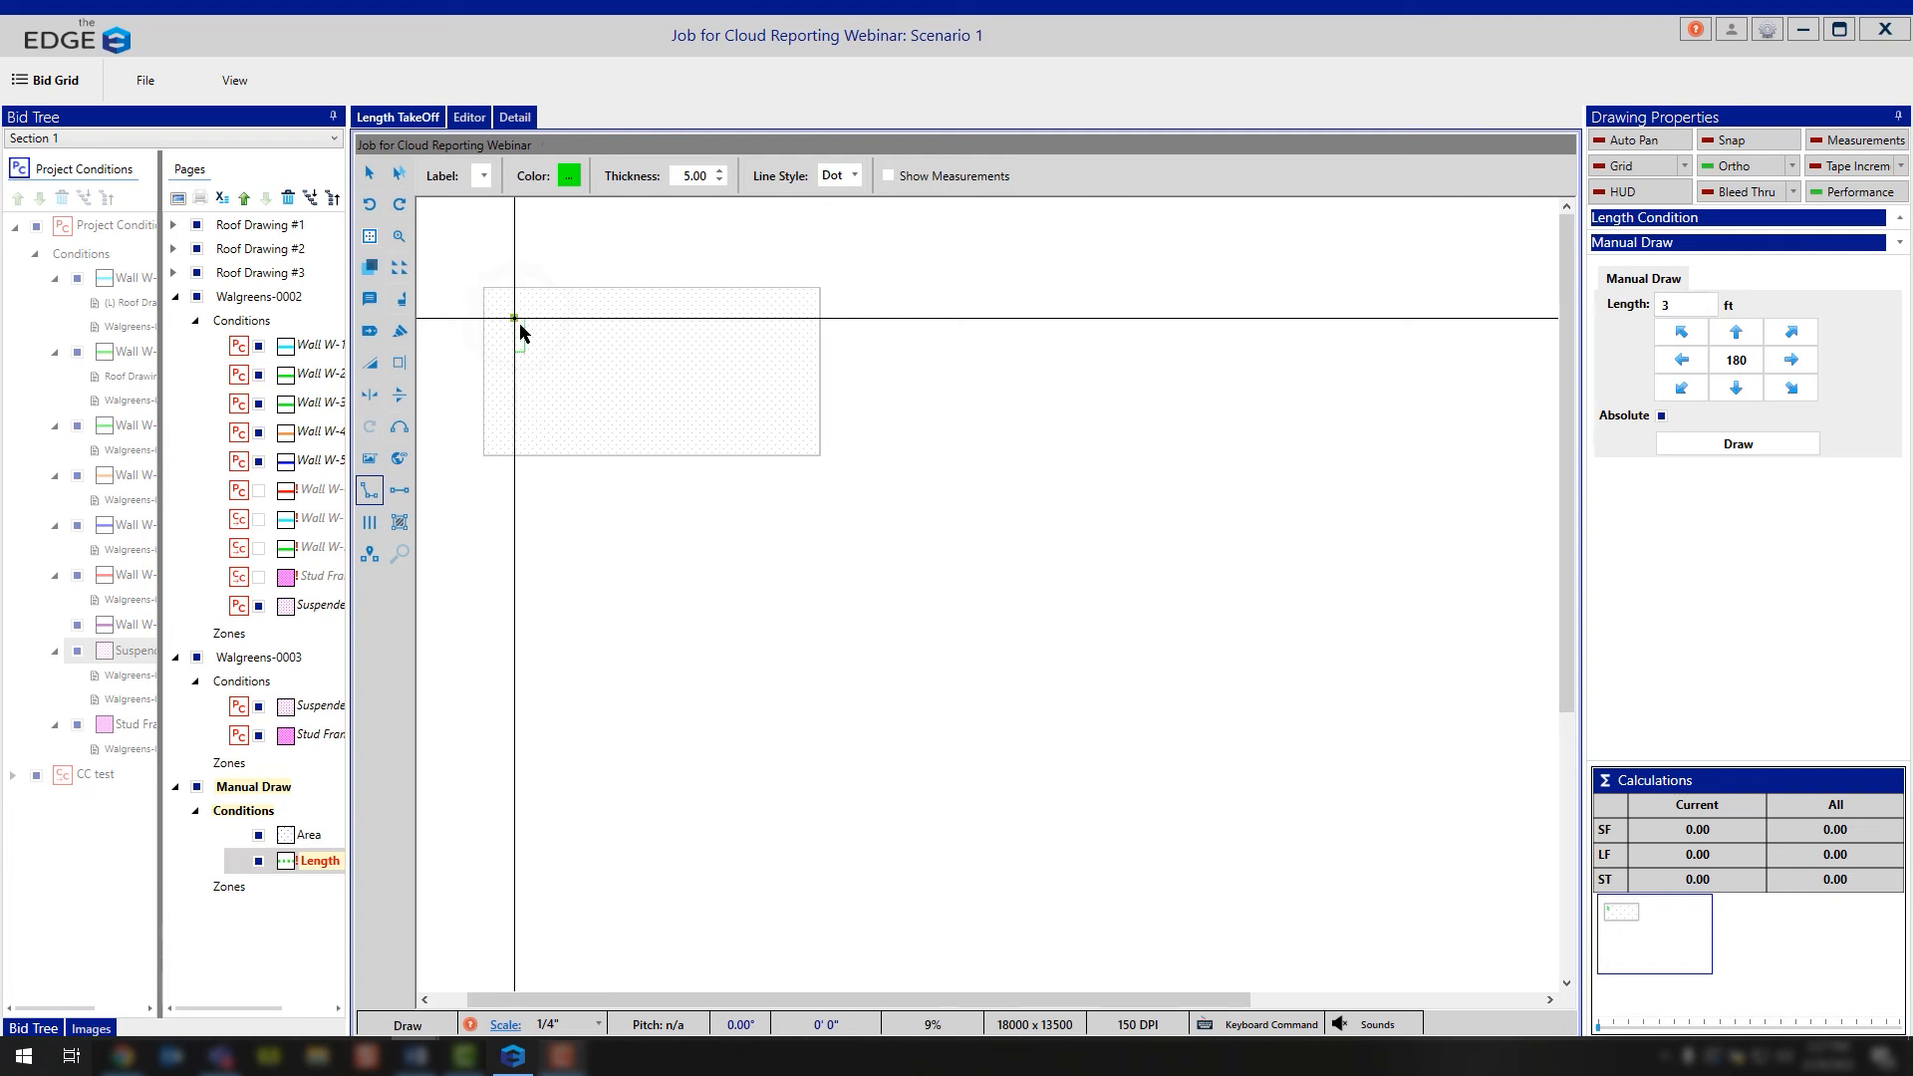
pyautogui.rightClick(553, 376)
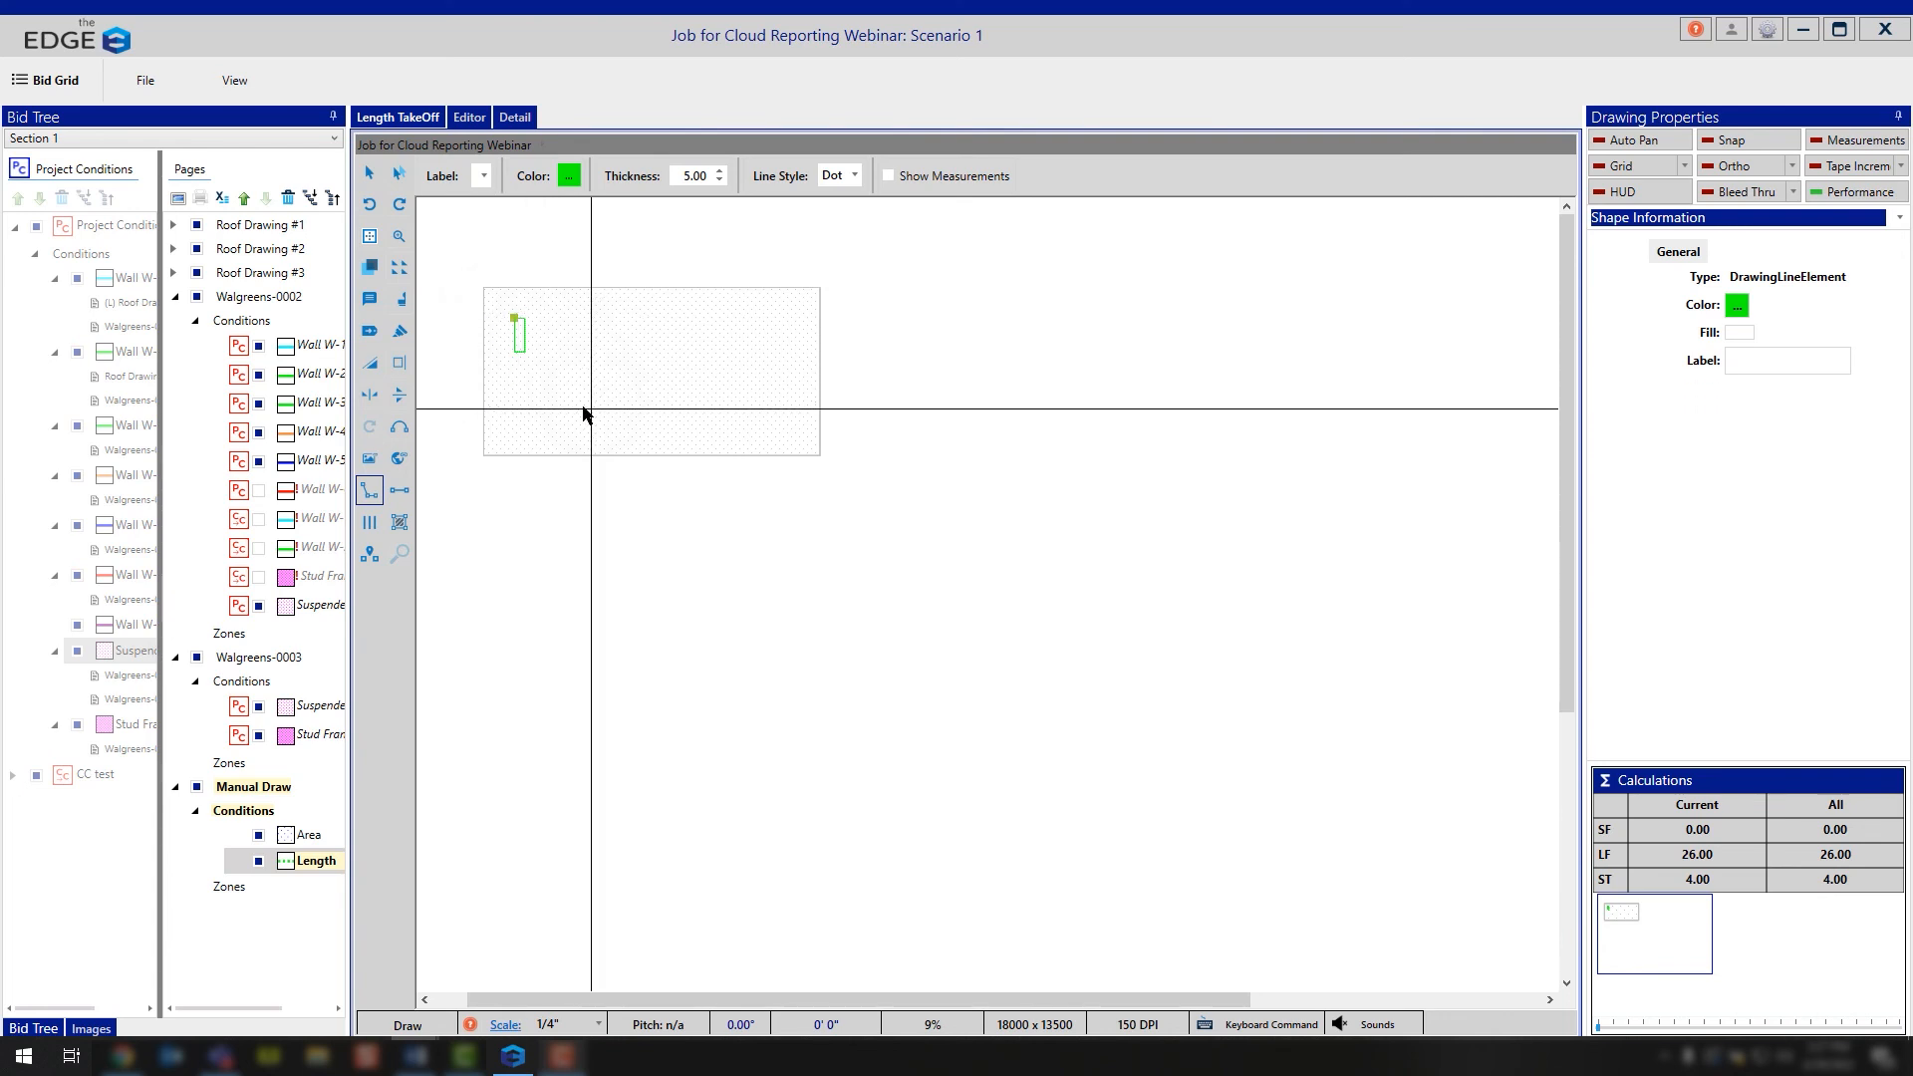
pyautogui.click(487, 495)
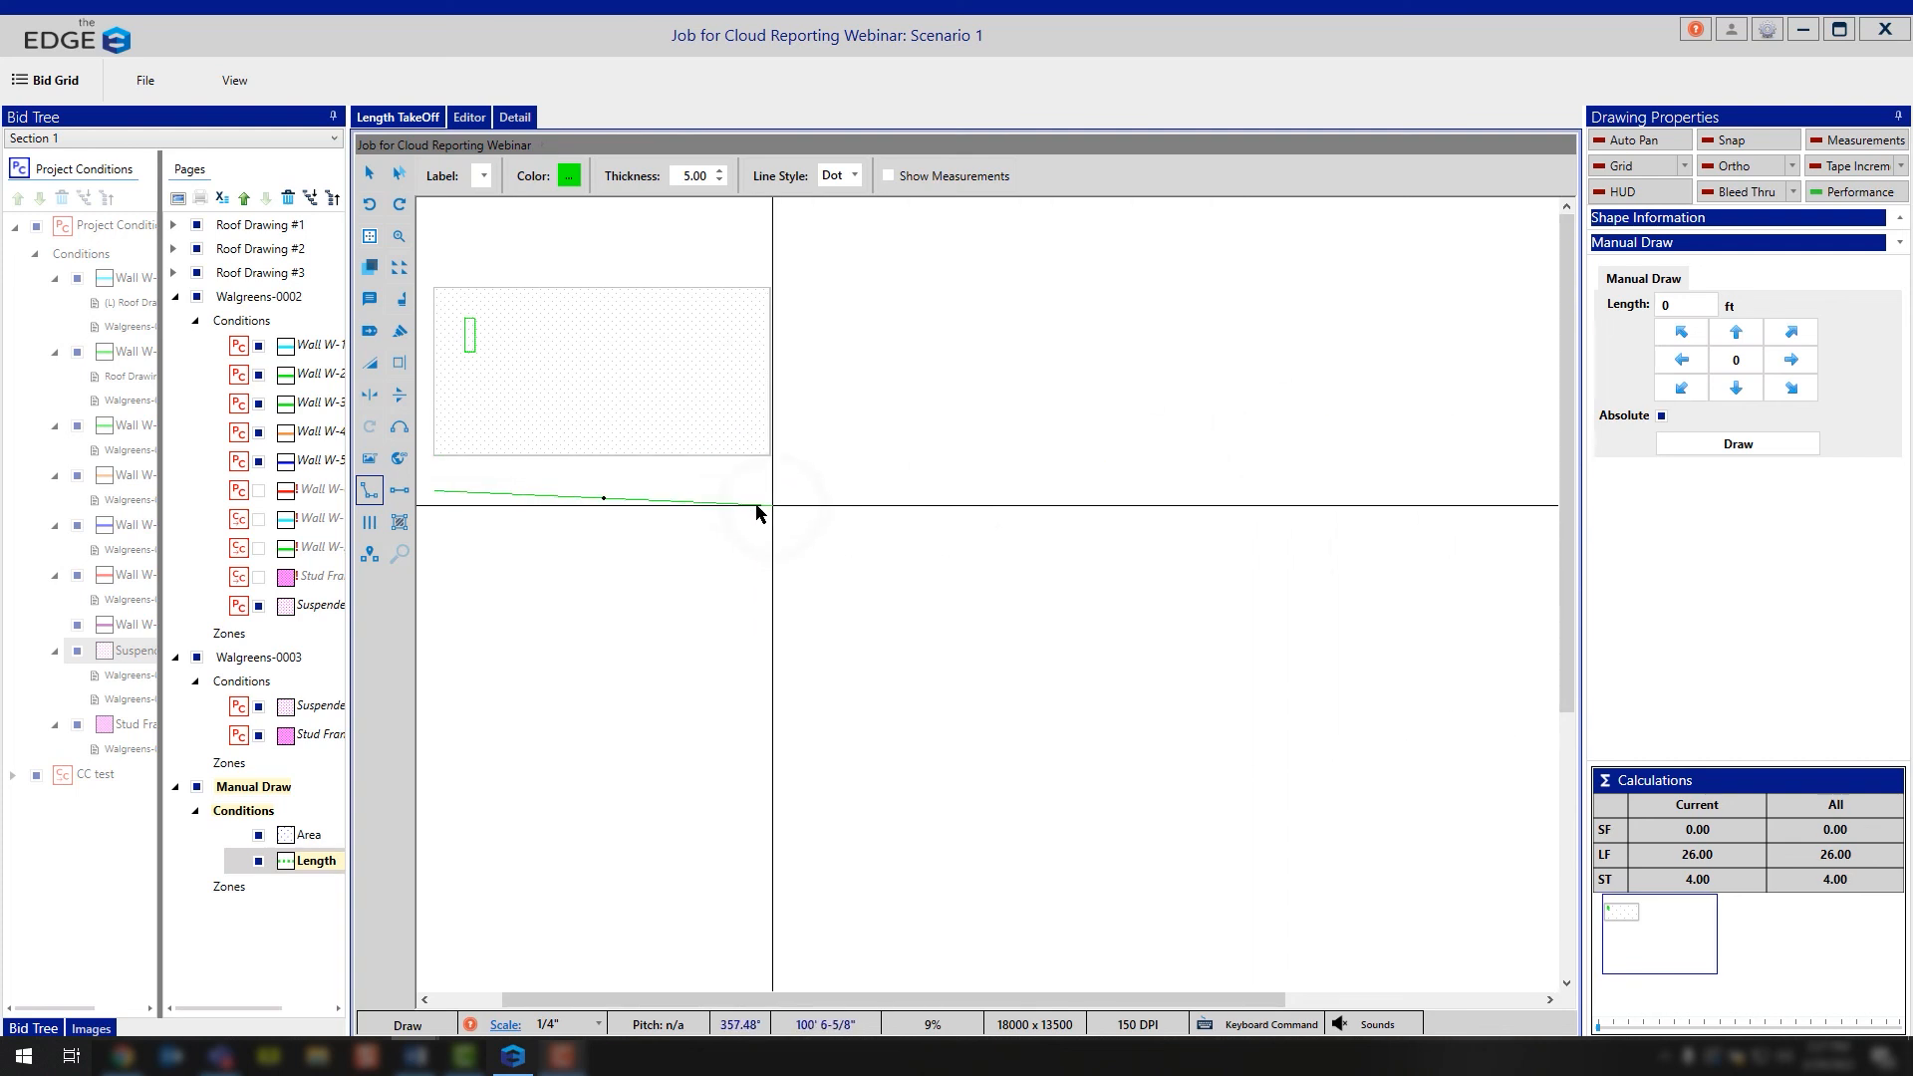
pyautogui.press('Escape')
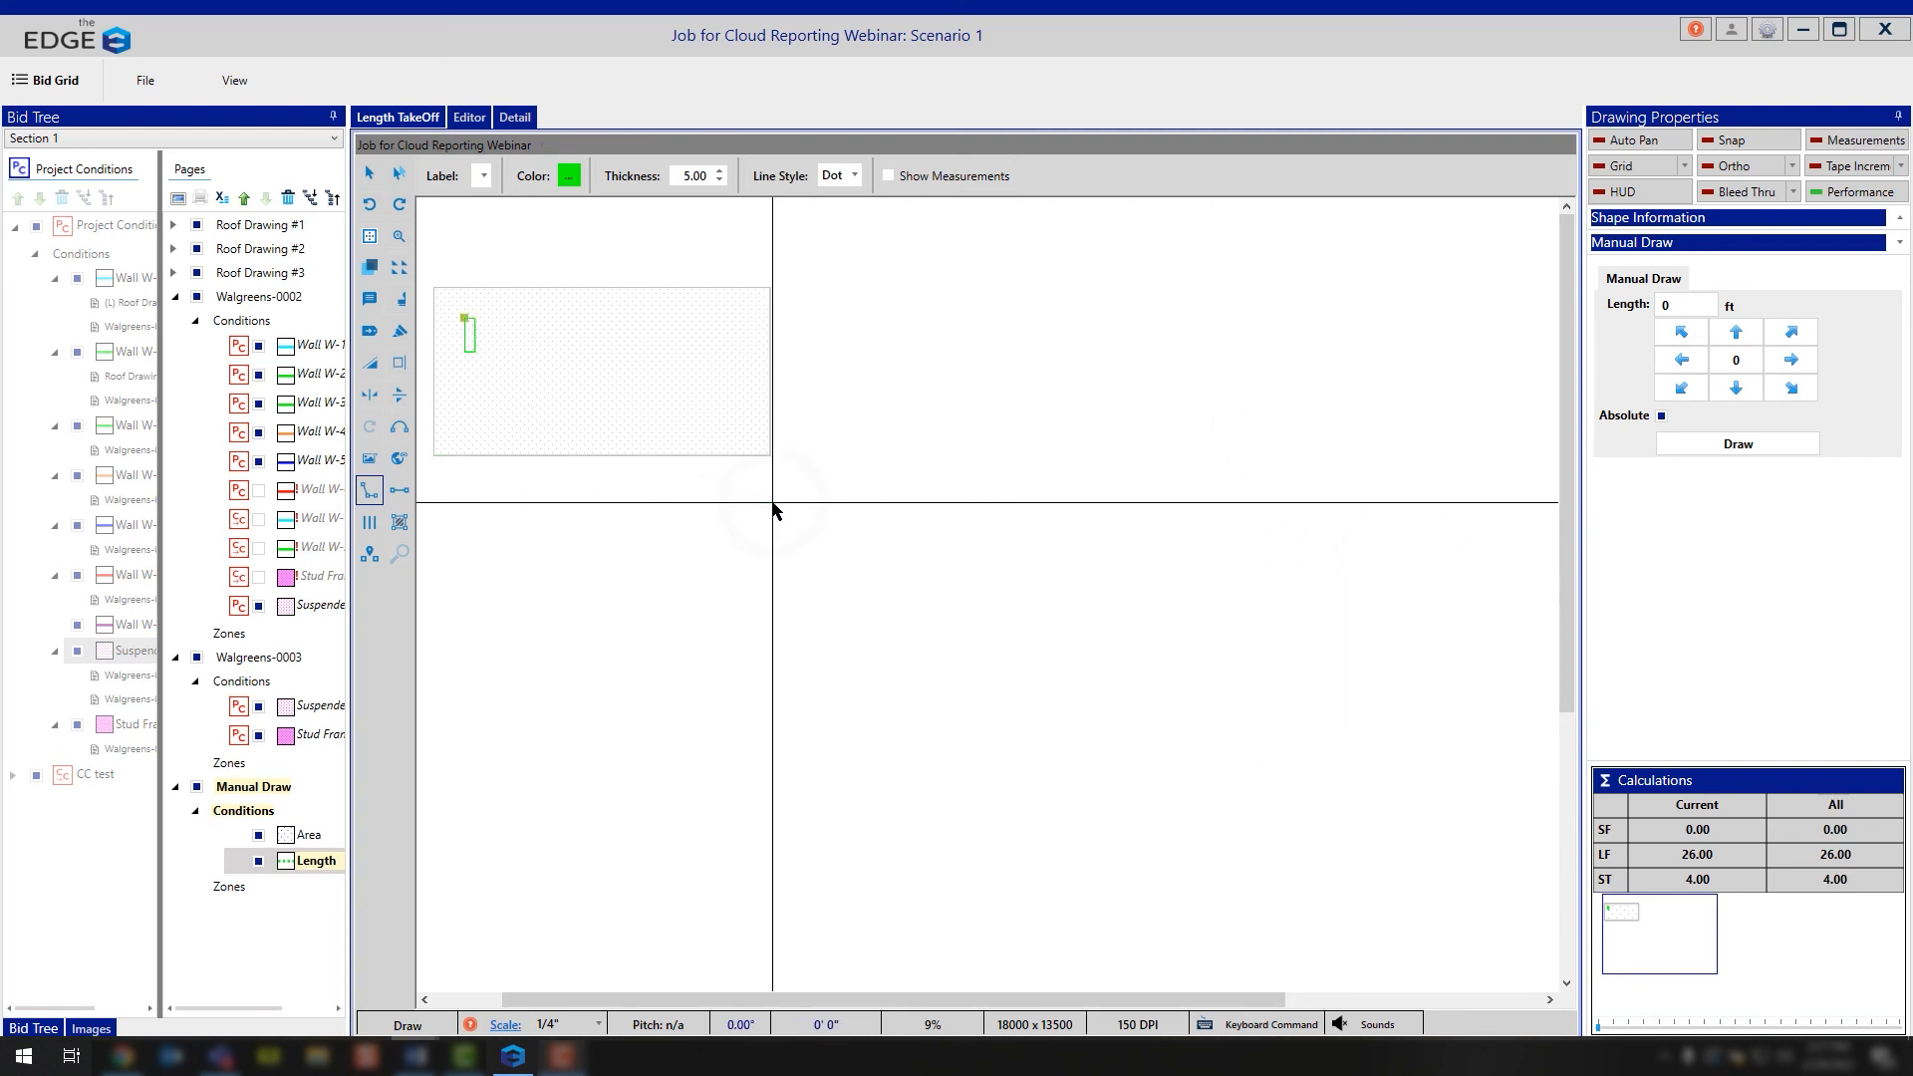